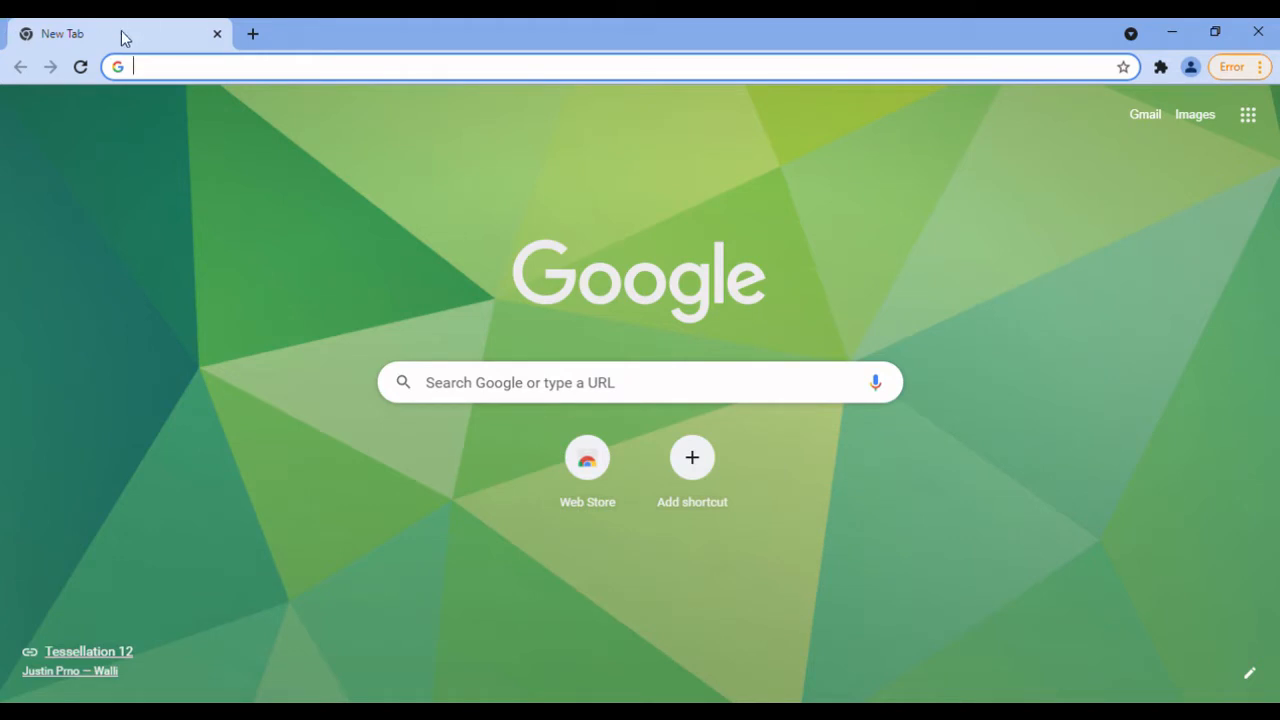
Search the web for wick editor and open The Wick Editor website.
click(337, 76)
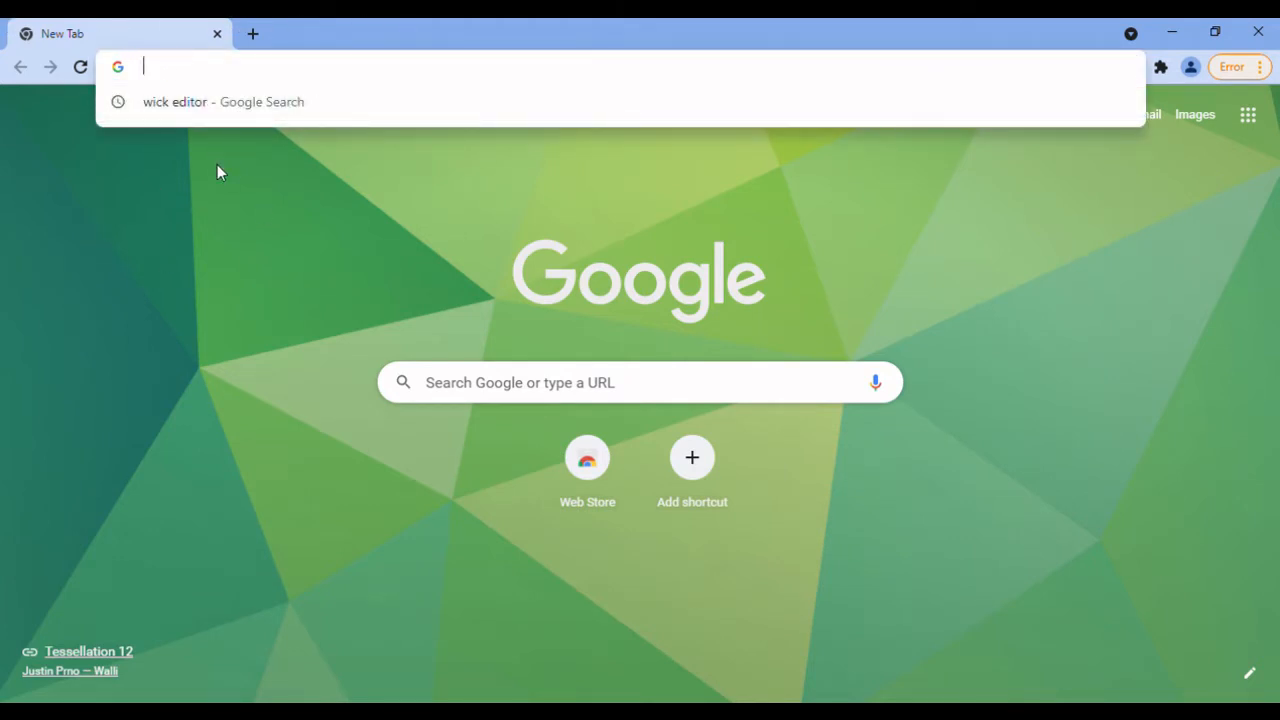
key(Down)
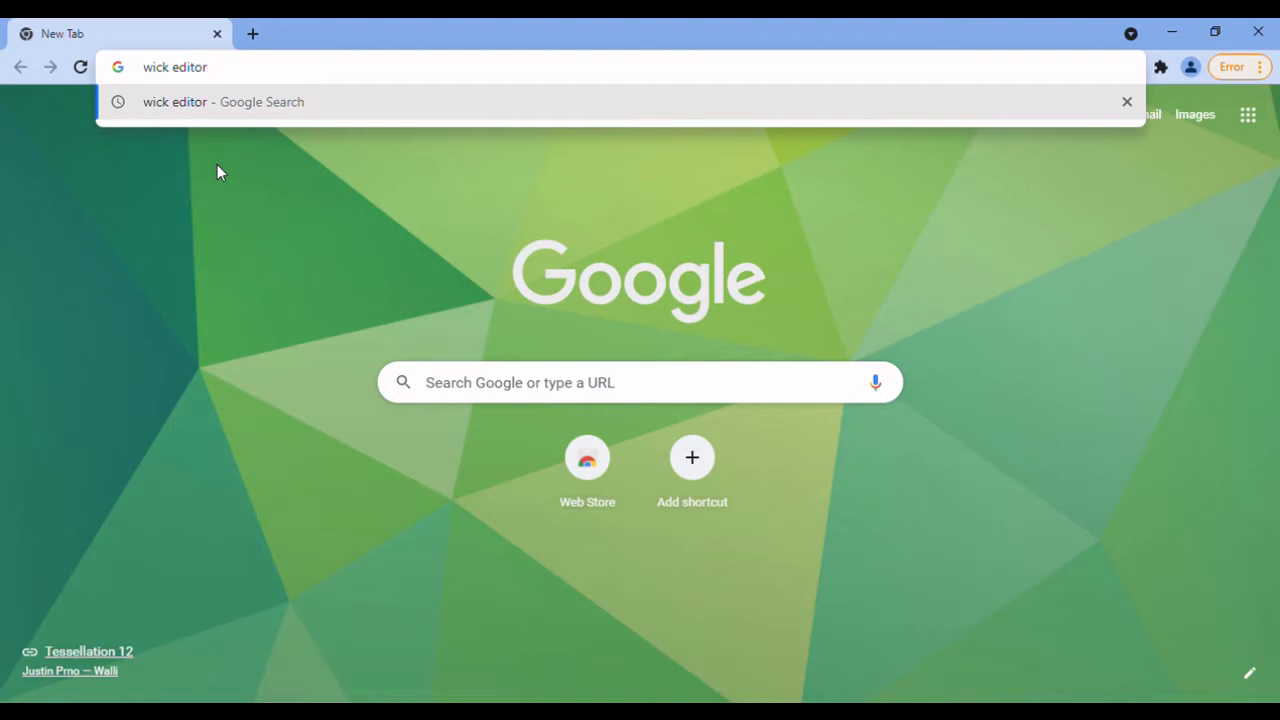
key(Return)
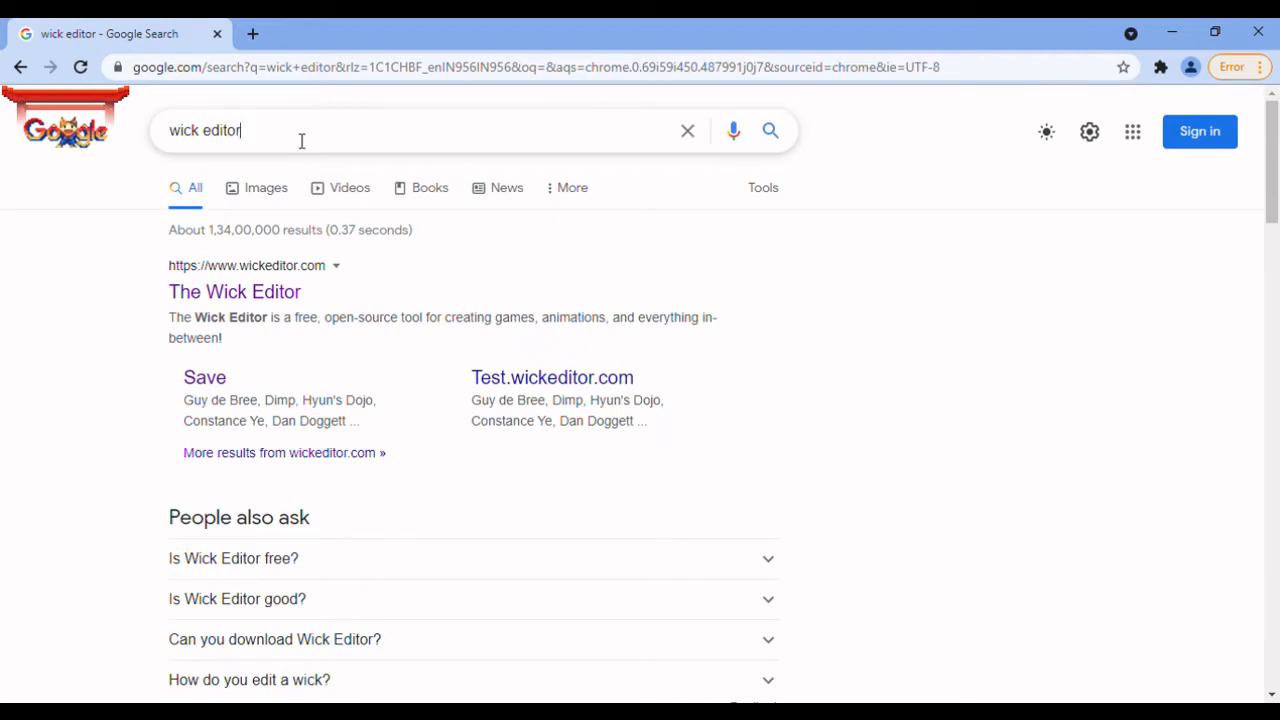
drag(301, 141, 149, 166)
click(75, 282)
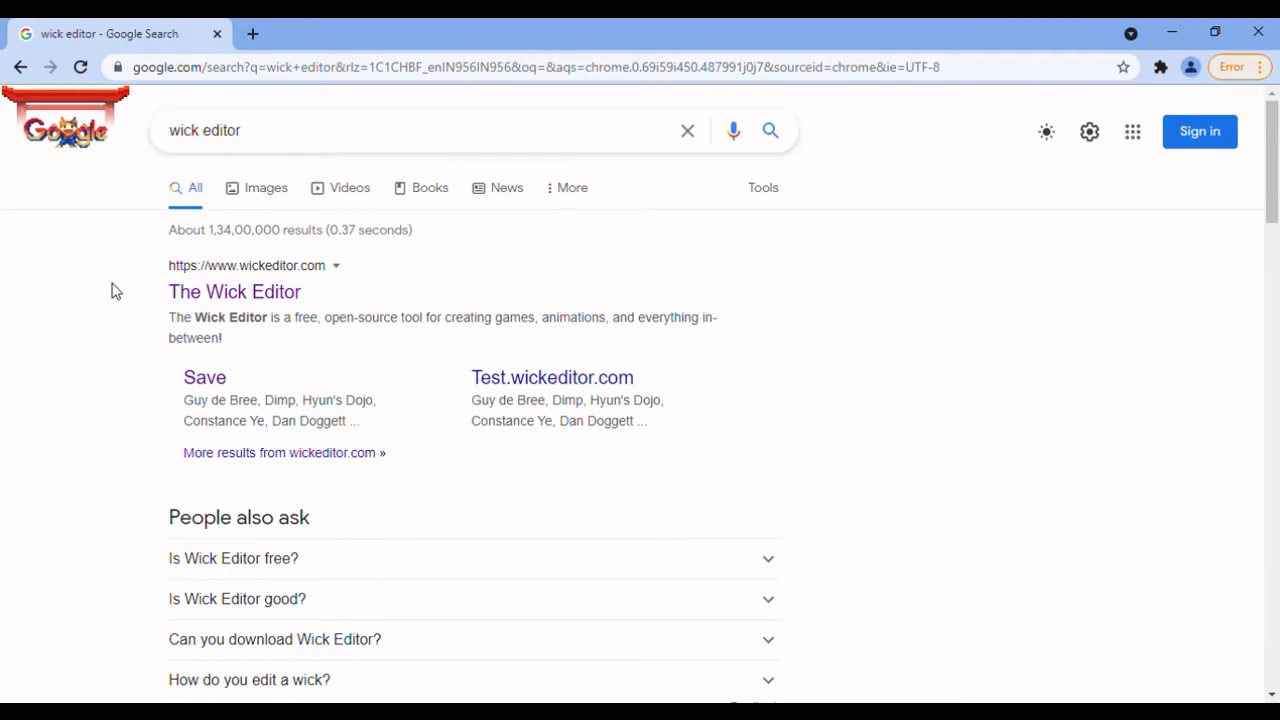
click(268, 291)
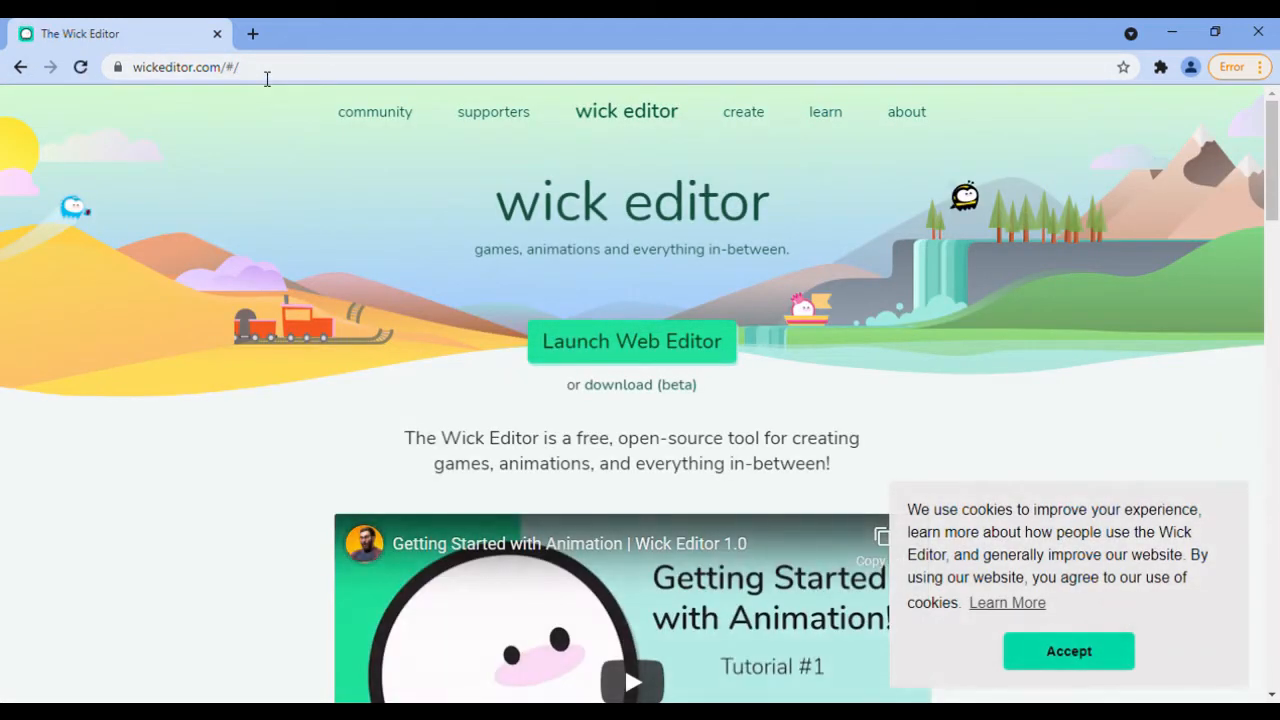
Launch the web editor and start from a blank project, deleting the offered autosave.
click(177, 72)
click(120, 243)
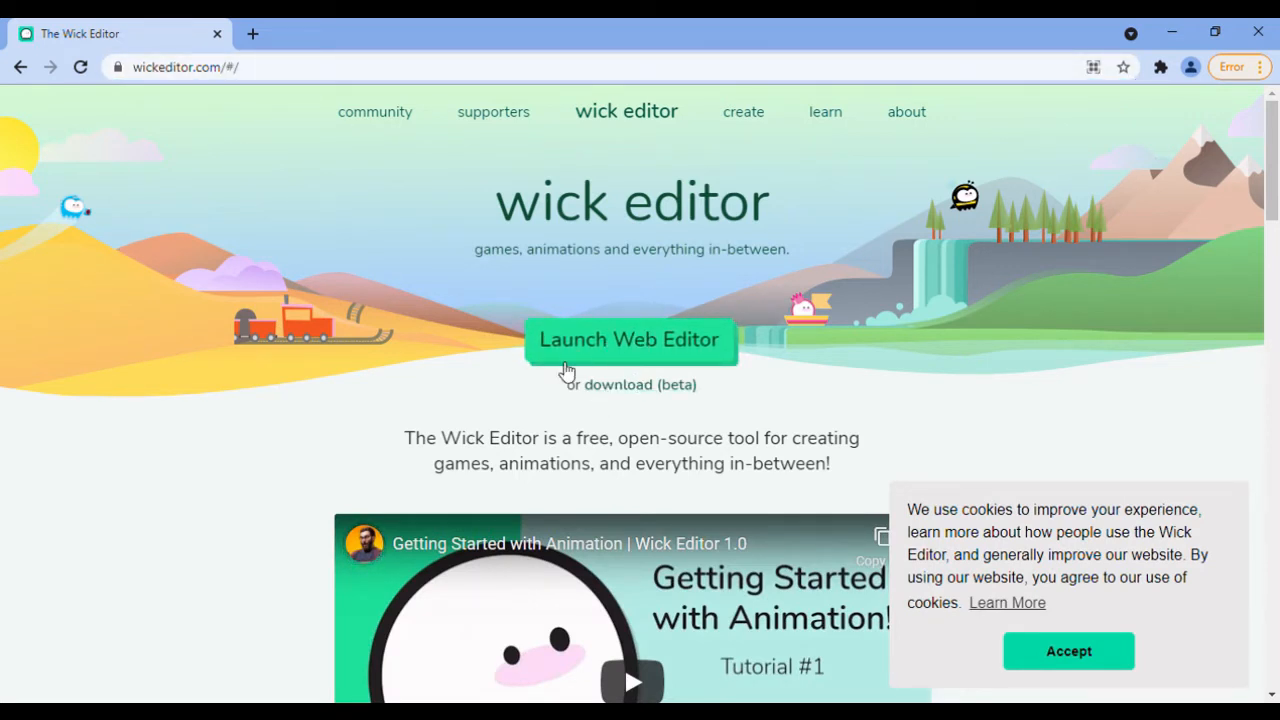
drag(568, 385, 875, 417)
click(875, 417)
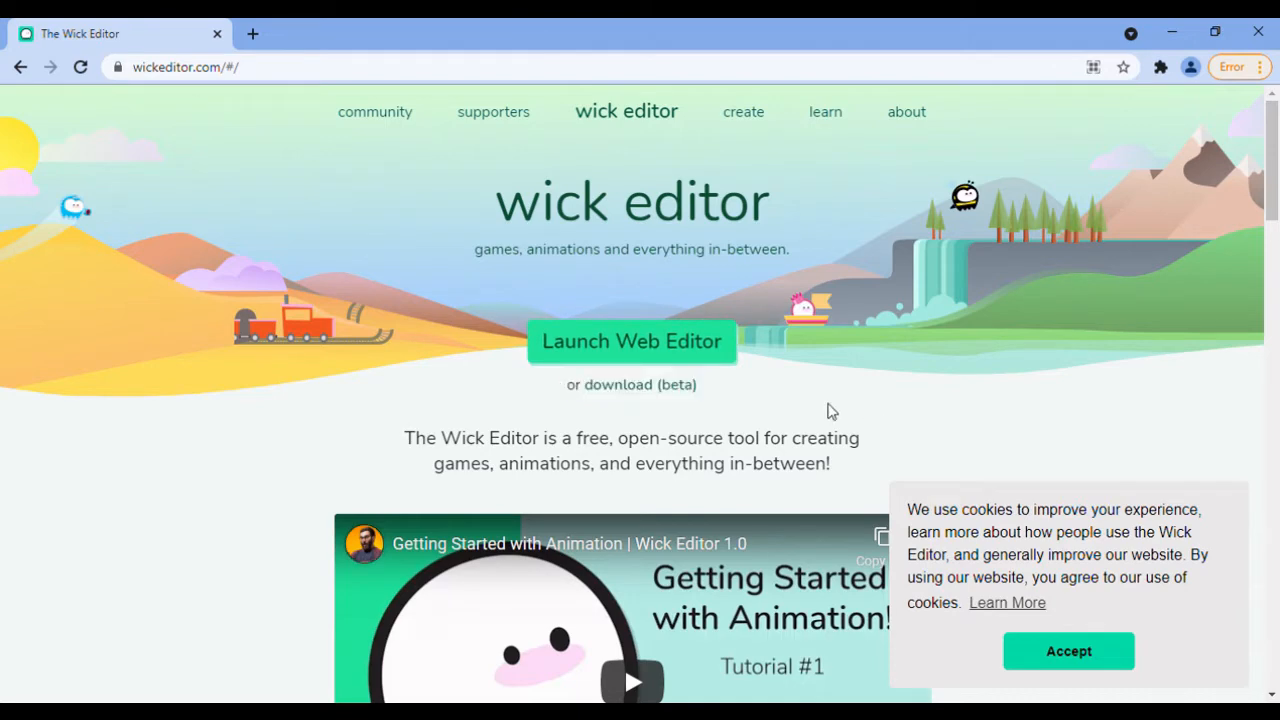
click(722, 358)
middle_click(25, 28)
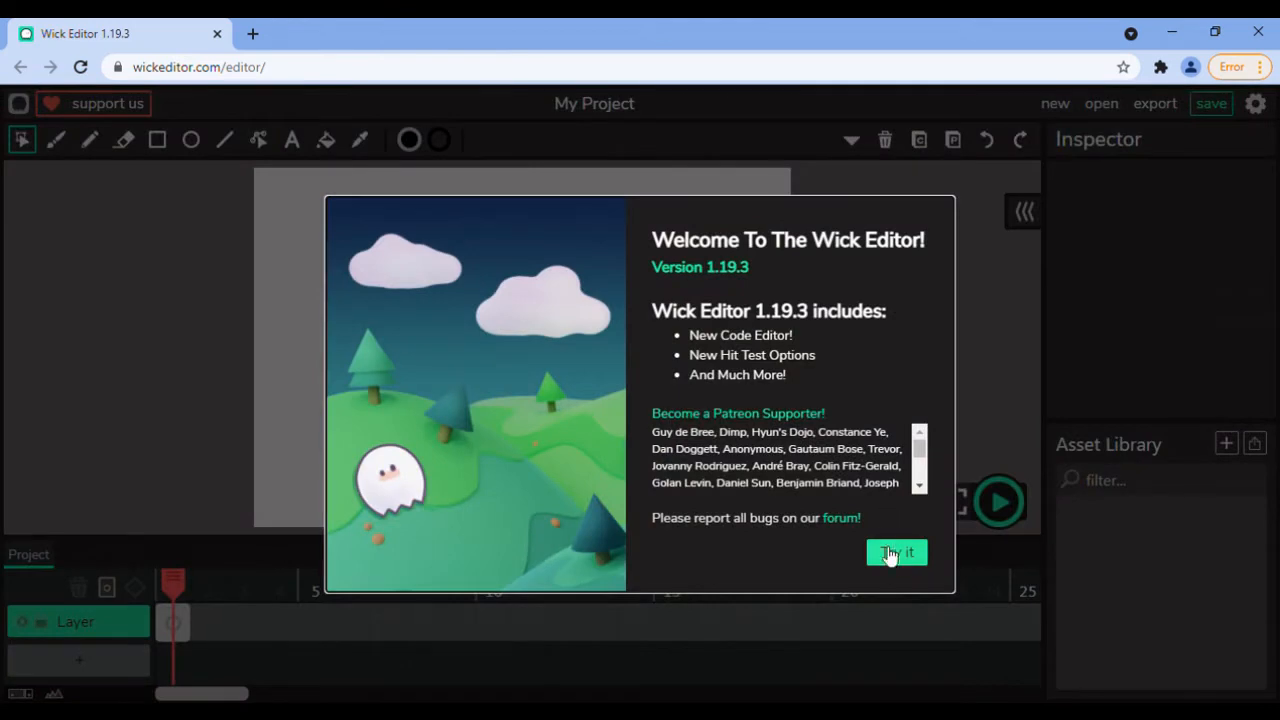
click(896, 553)
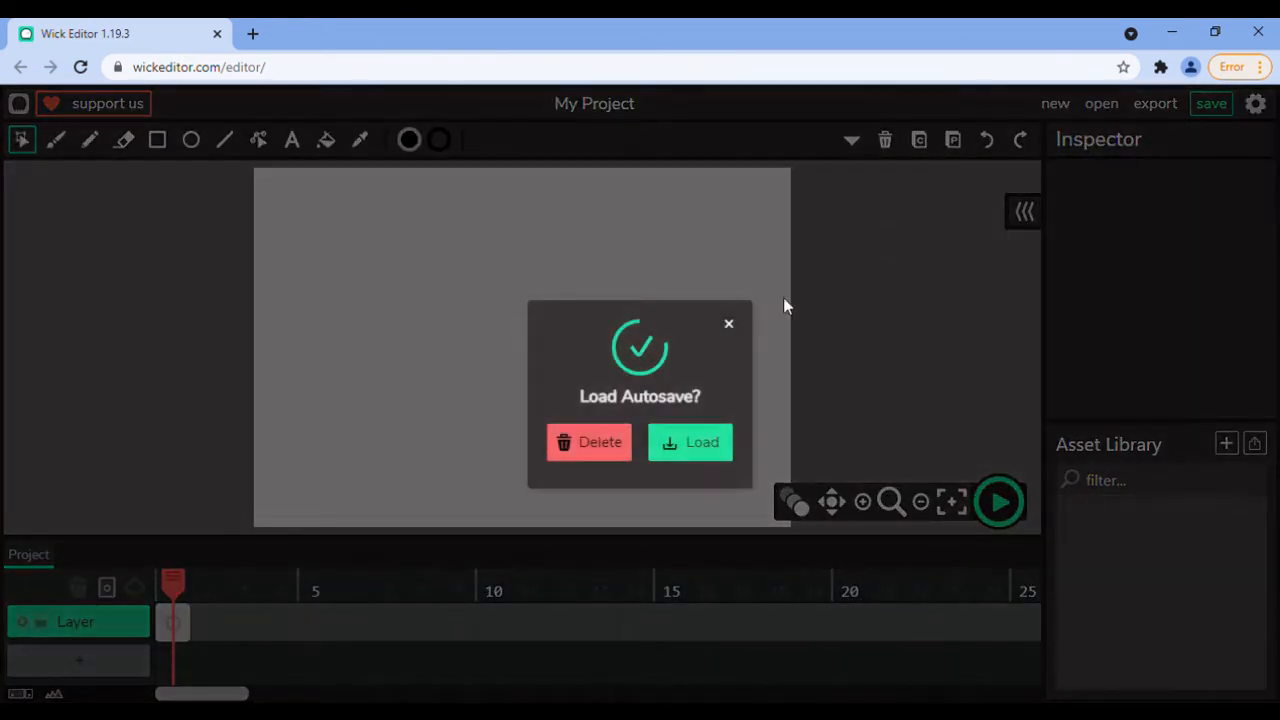
click(598, 450)
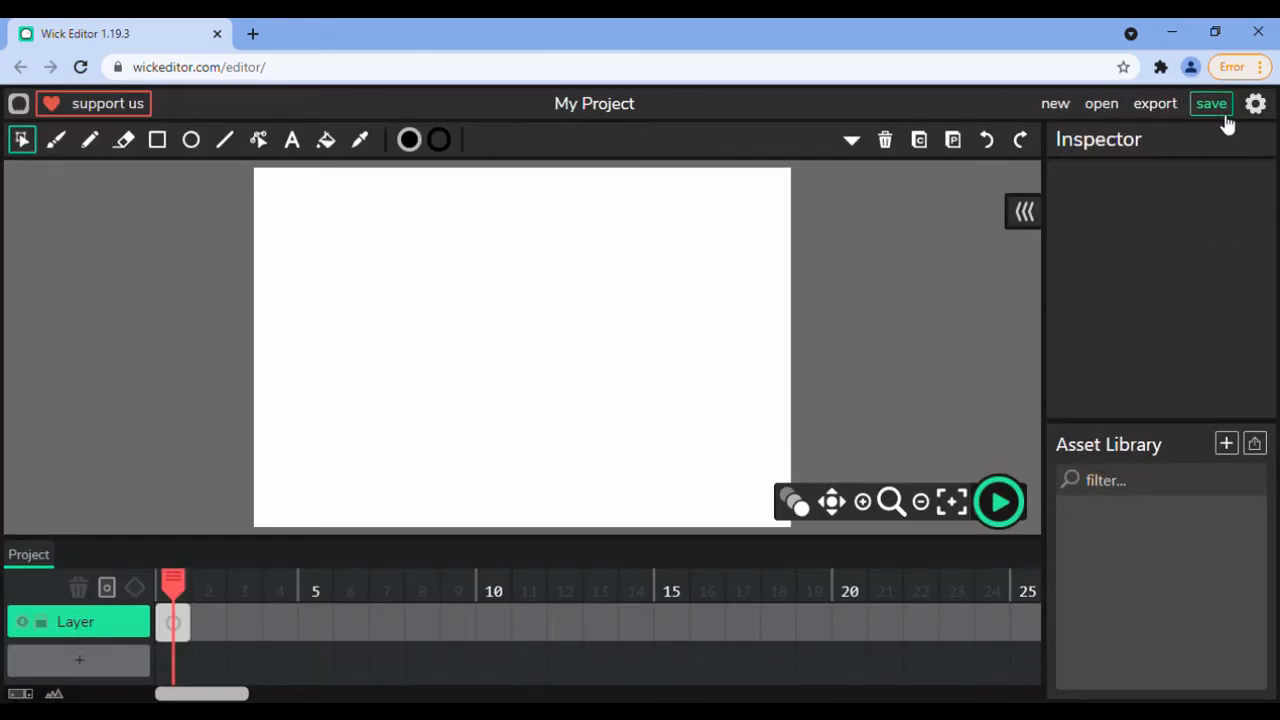
Review the Interactive and Animation export formats, including the mp4 video option, and close the export options without exporting.
click(1165, 106)
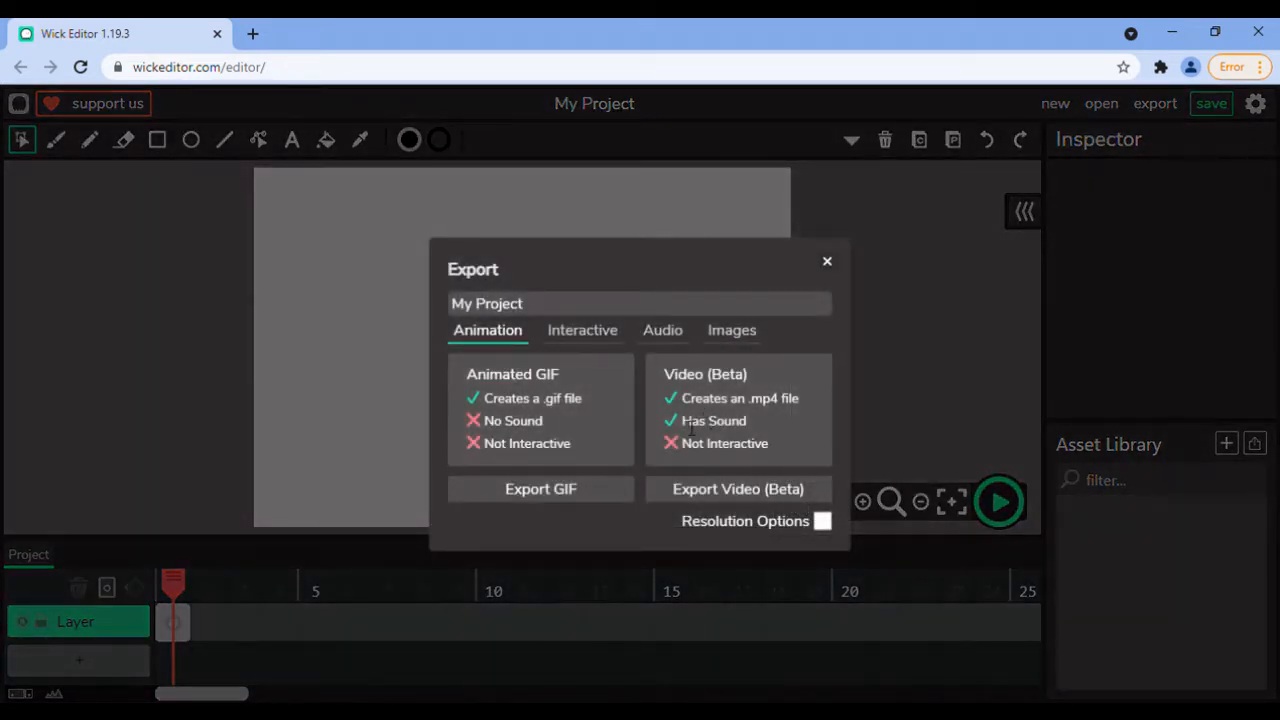
click(580, 336)
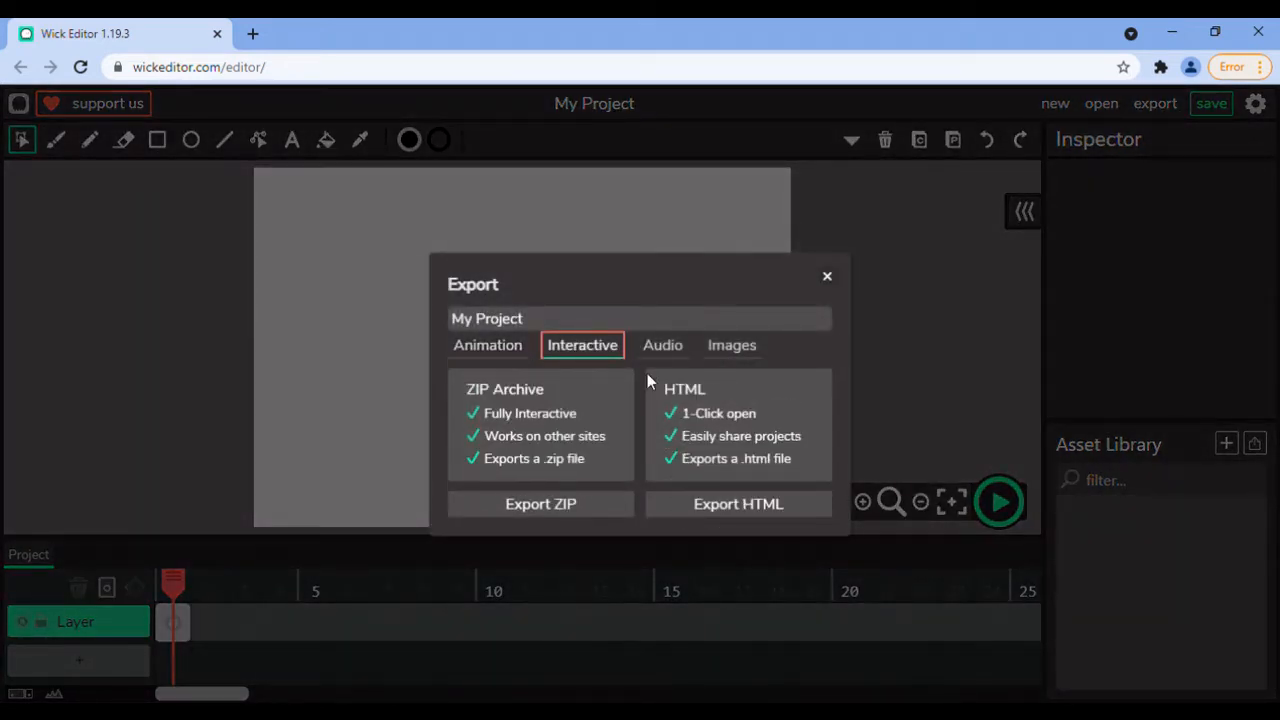
click(496, 348)
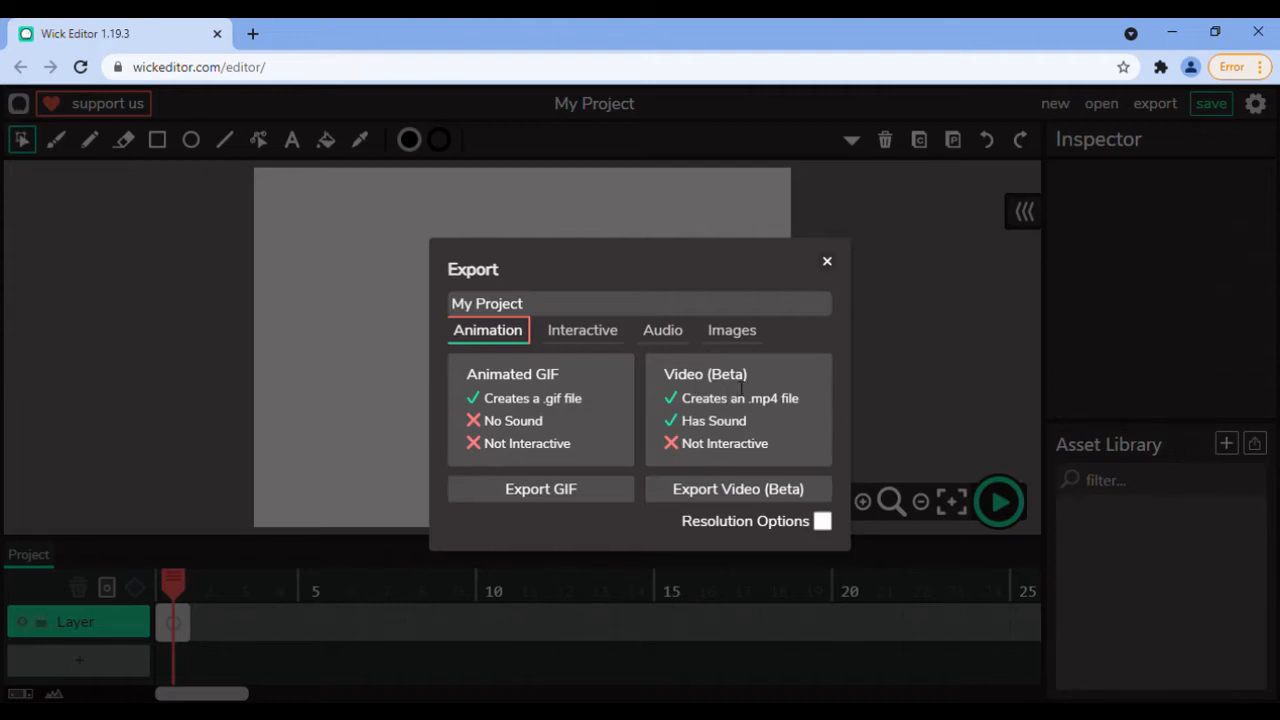
drag(704, 398, 760, 398)
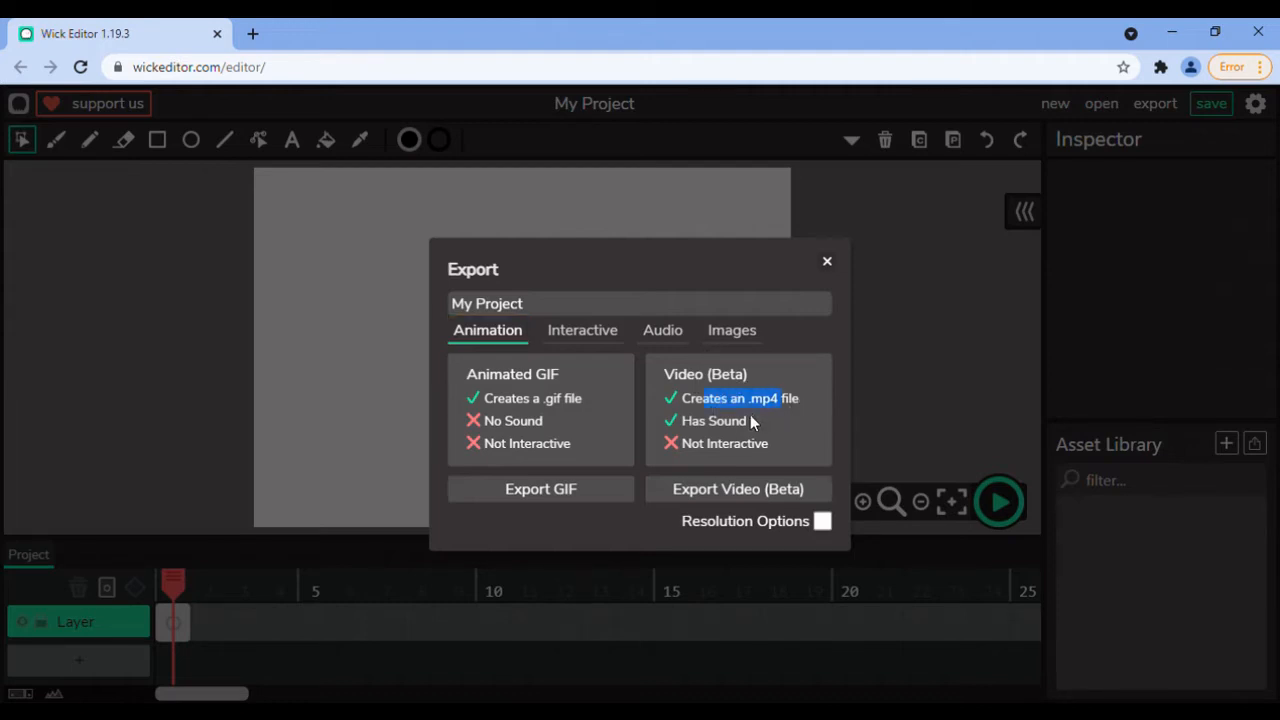
click(733, 432)
click(827, 262)
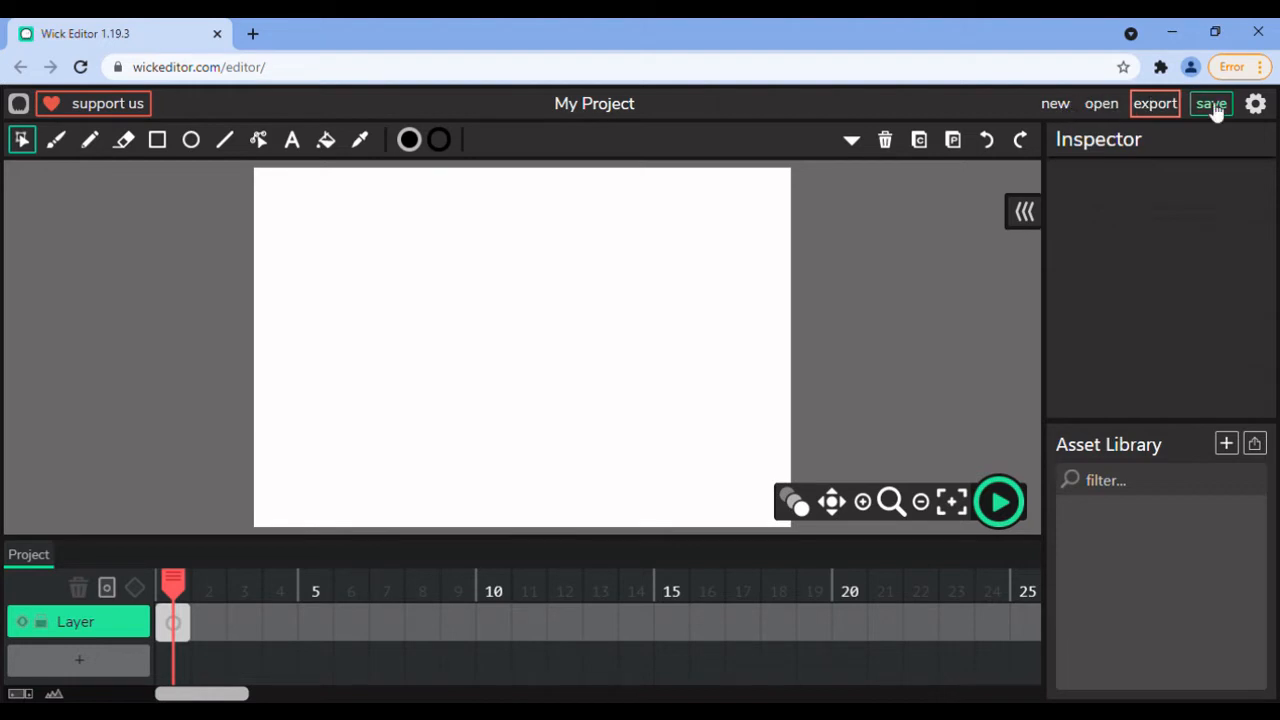
Name the project Techno Kidzo and set its background color to orange in the project settings.
click(1256, 105)
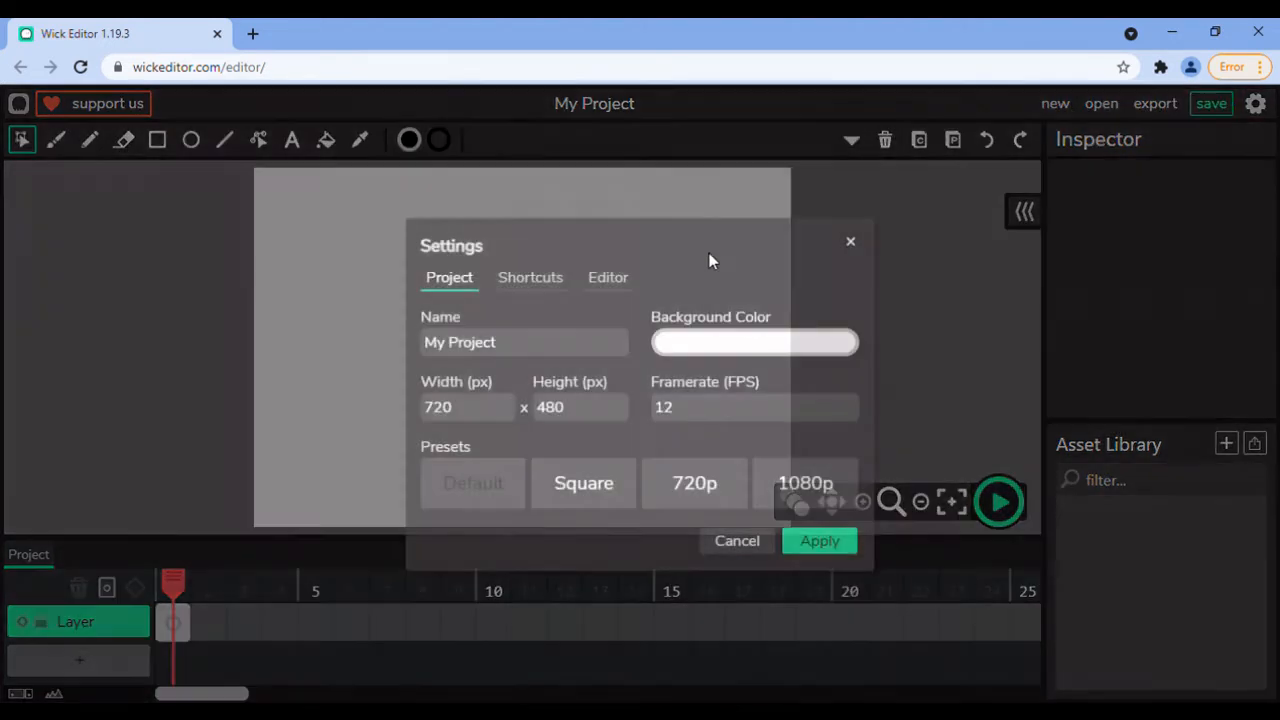
drag(522, 355, 394, 347)
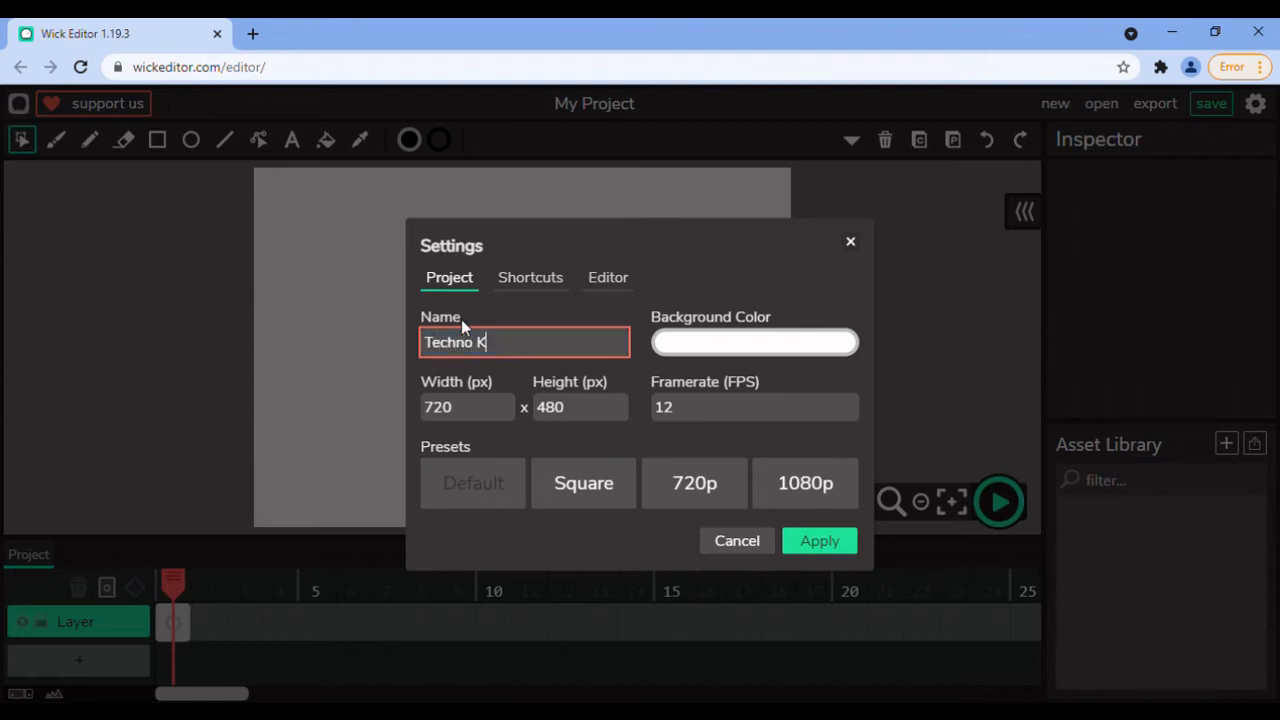
text(Techno Kidzo)
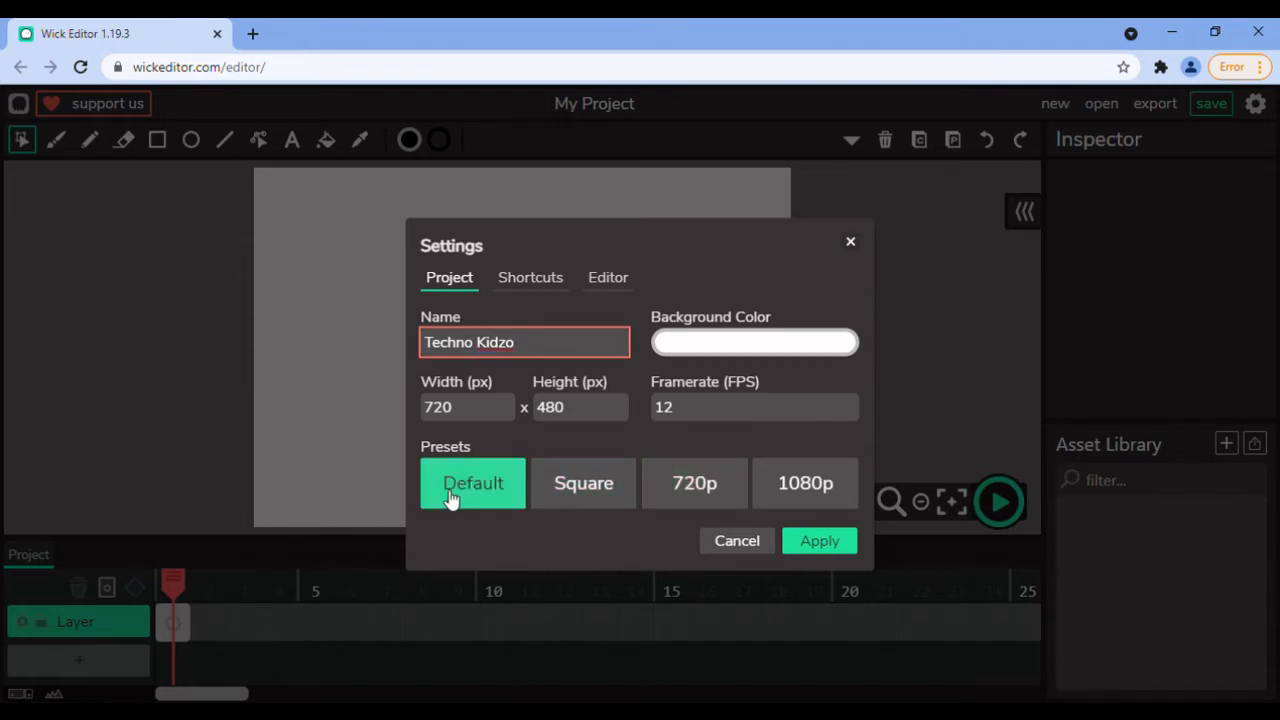
click(700, 341)
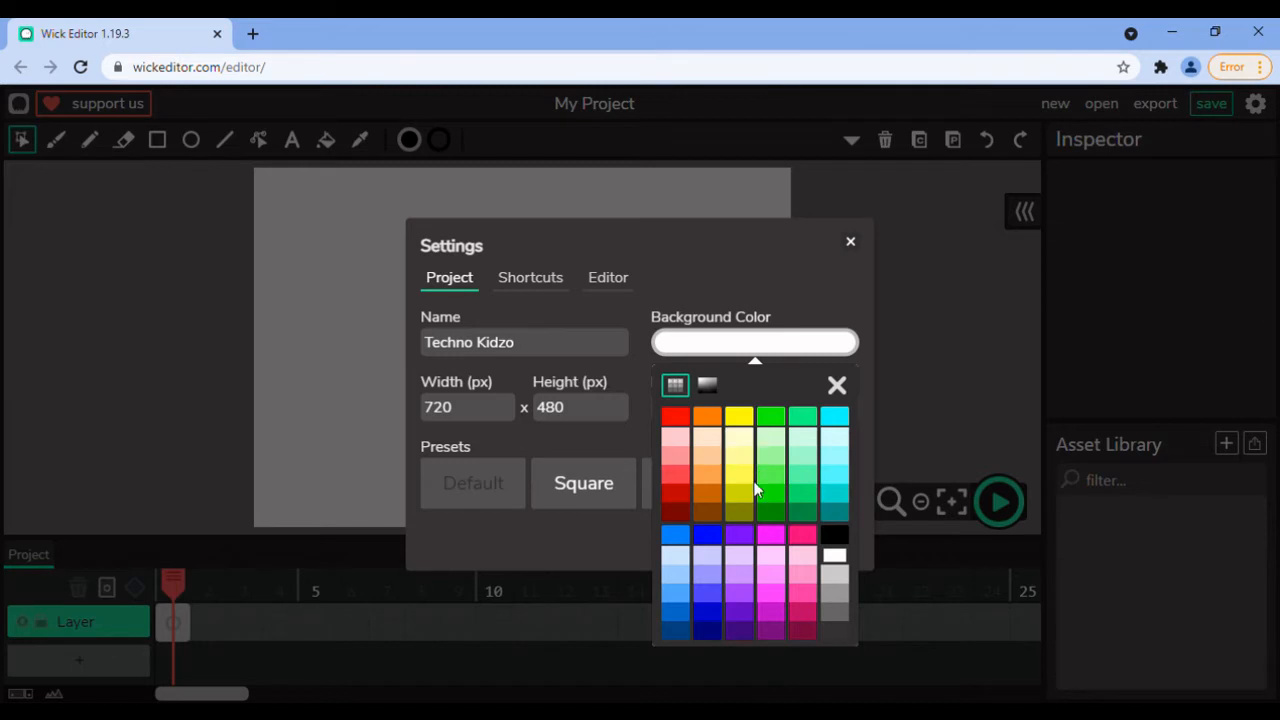
click(713, 423)
click(784, 315)
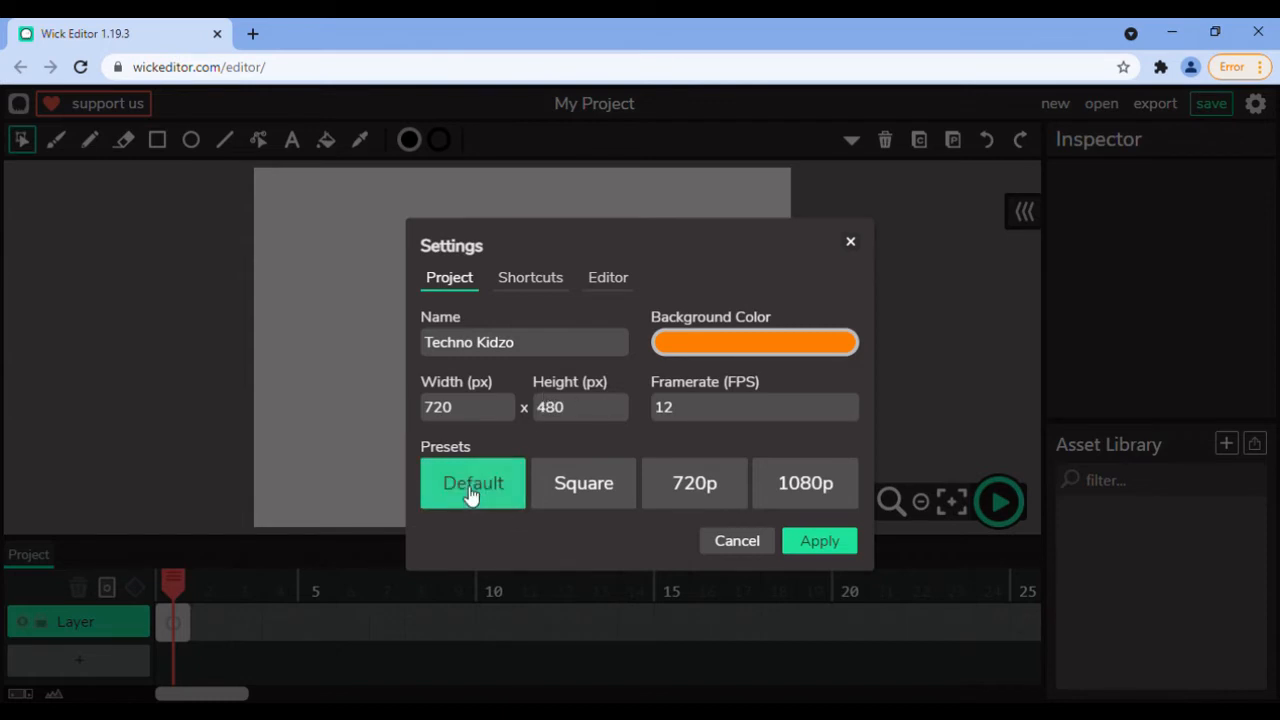
Try the Square, 720p and 1080p size presets and return to the Default preset.
click(609, 499)
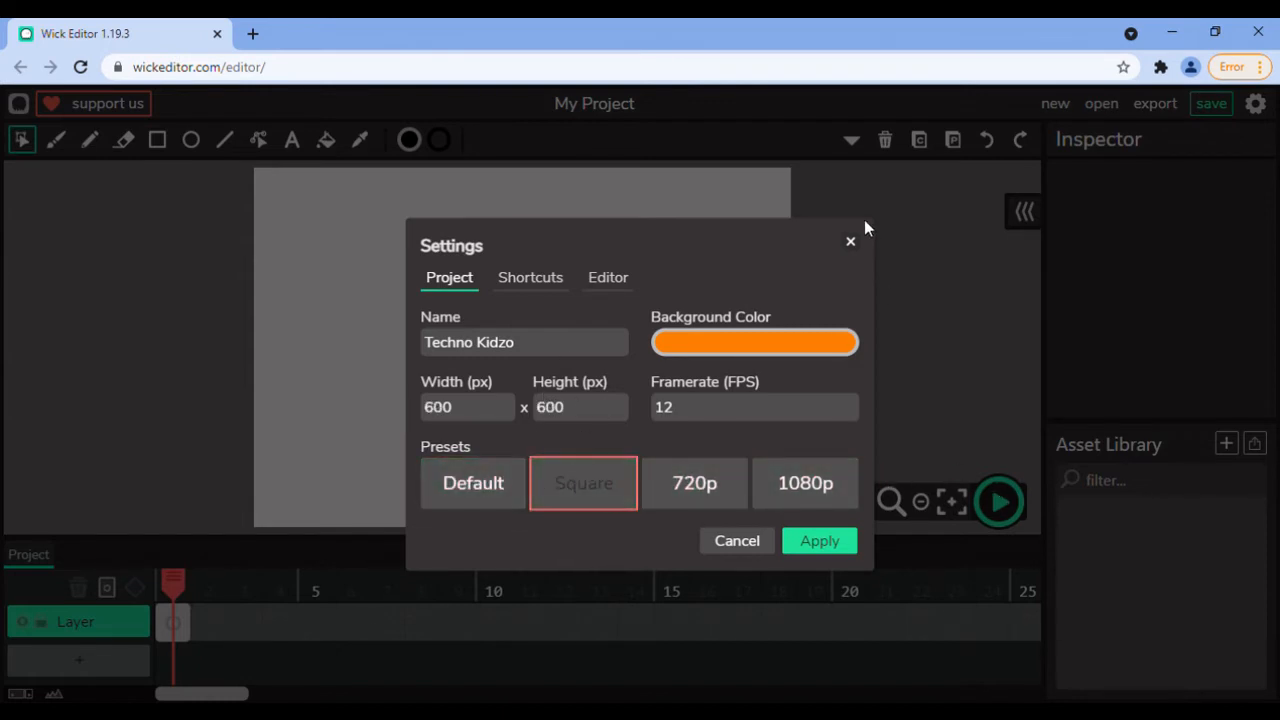
click(736, 487)
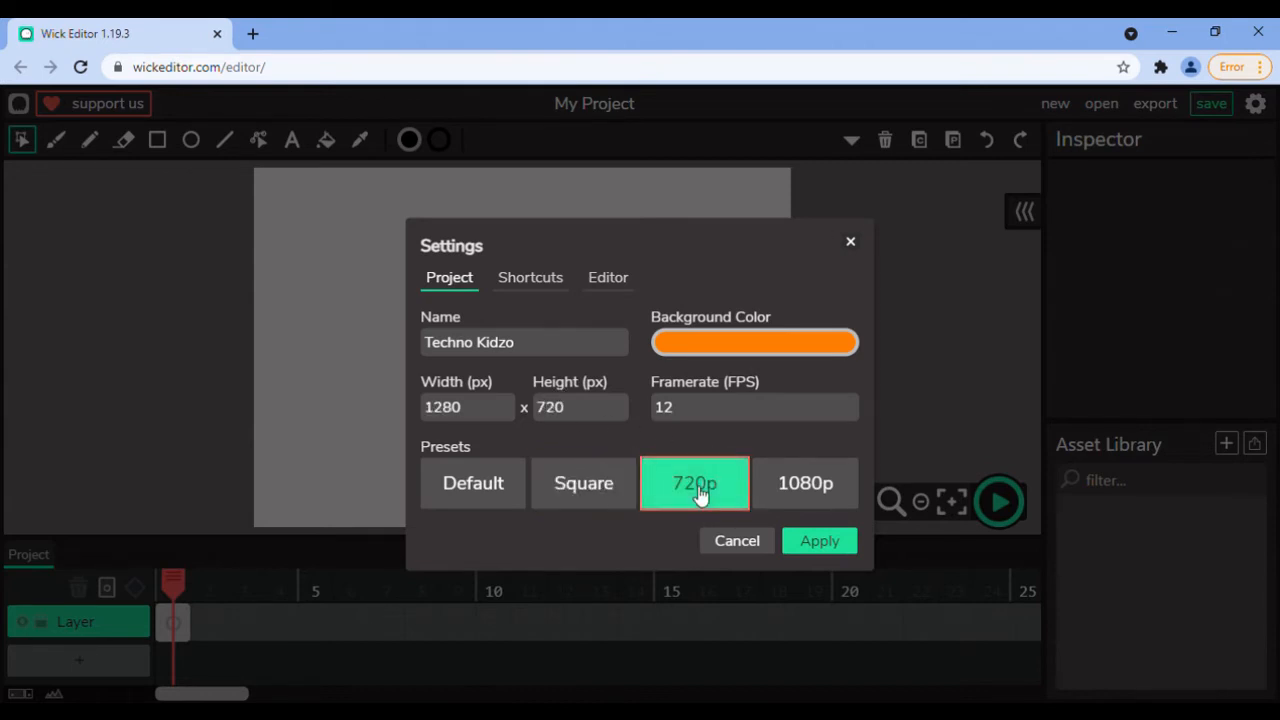
click(770, 486)
click(460, 486)
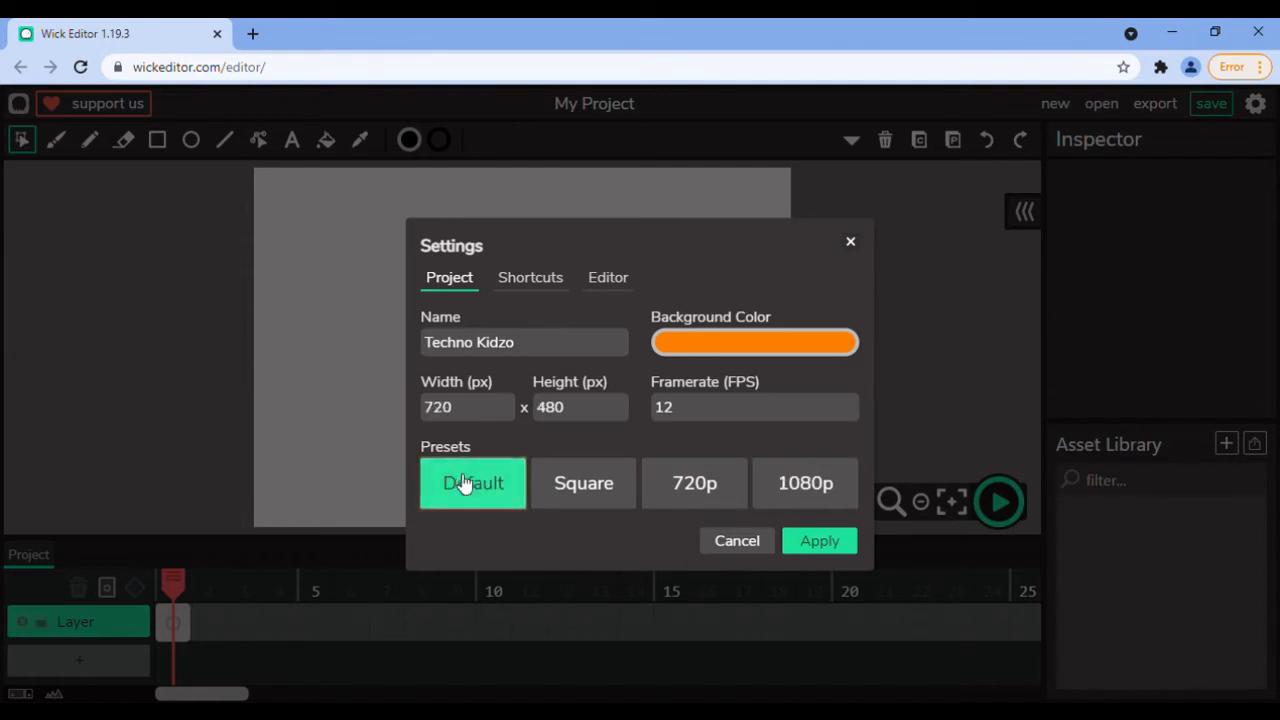
Set the project framerate to 15 FPS and apply the settings.
double_click(712, 410)
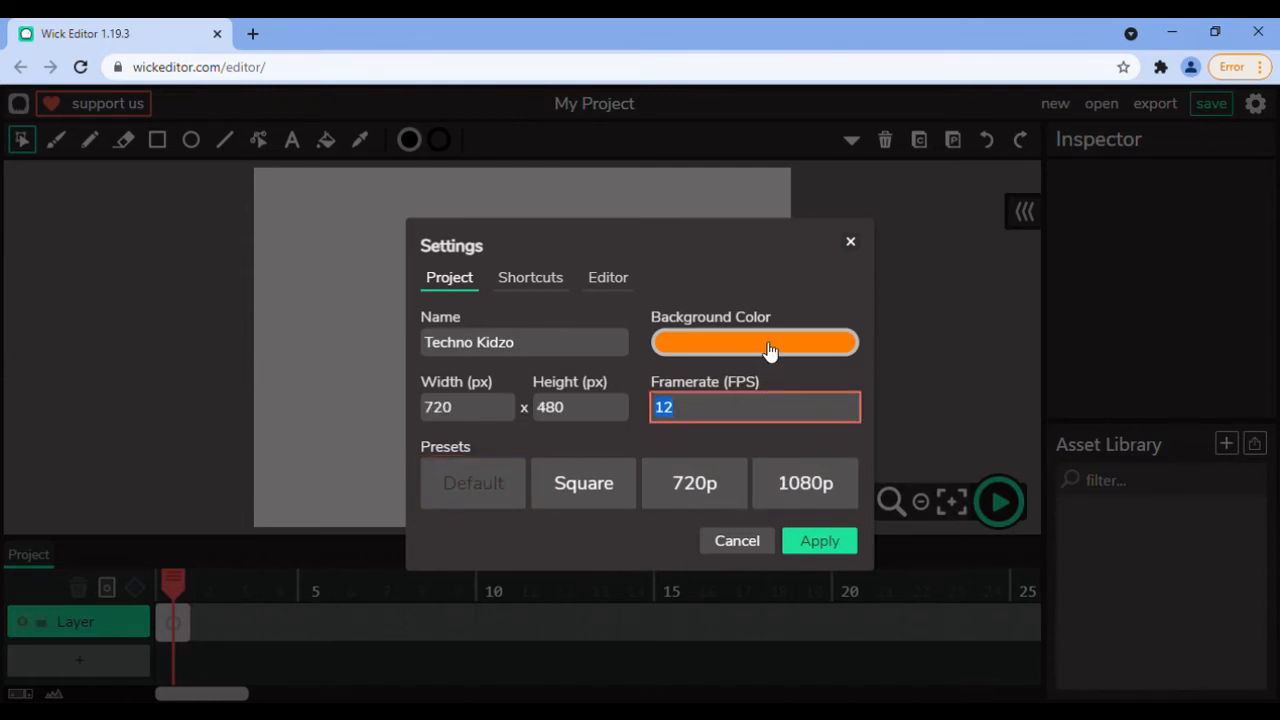
text(15-20)
key(BackSpace)
key(BackSpace)
click(818, 545)
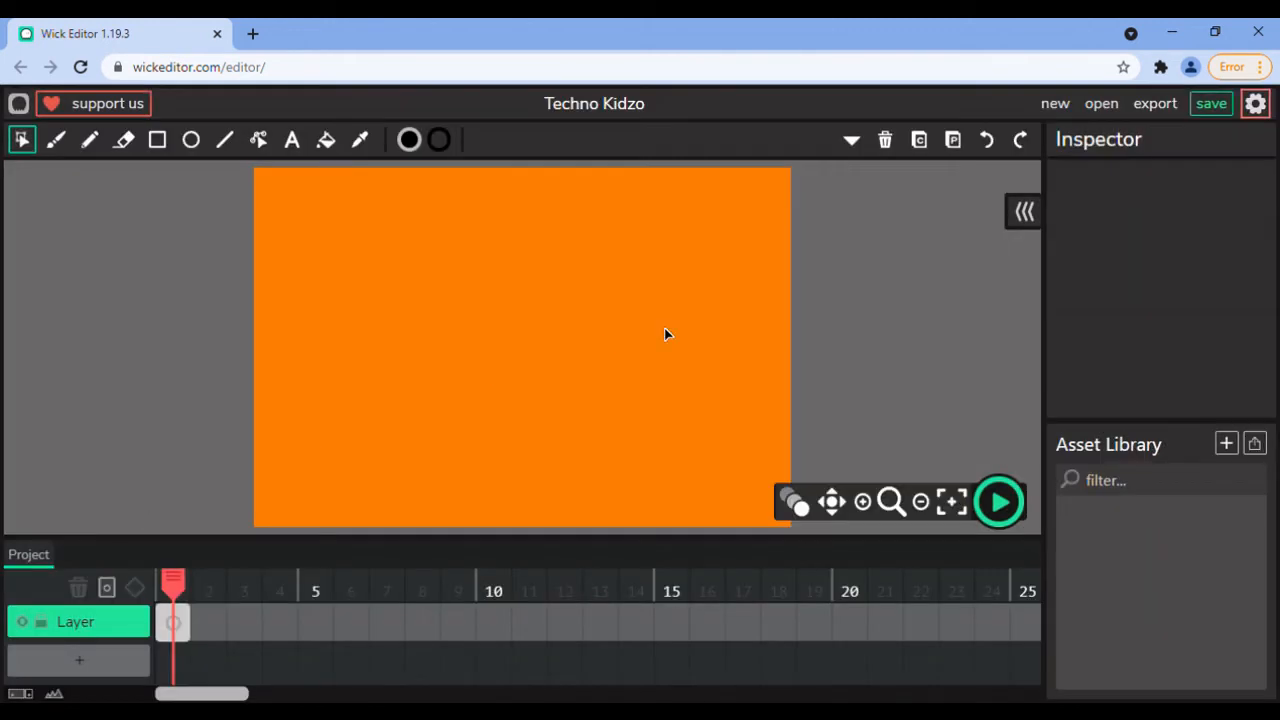
Look over the canvas and reopen the project settings to check them, closing them without changes.
drag(636, 303, 945, 337)
drag(256, 203, 857, 442)
click(1256, 103)
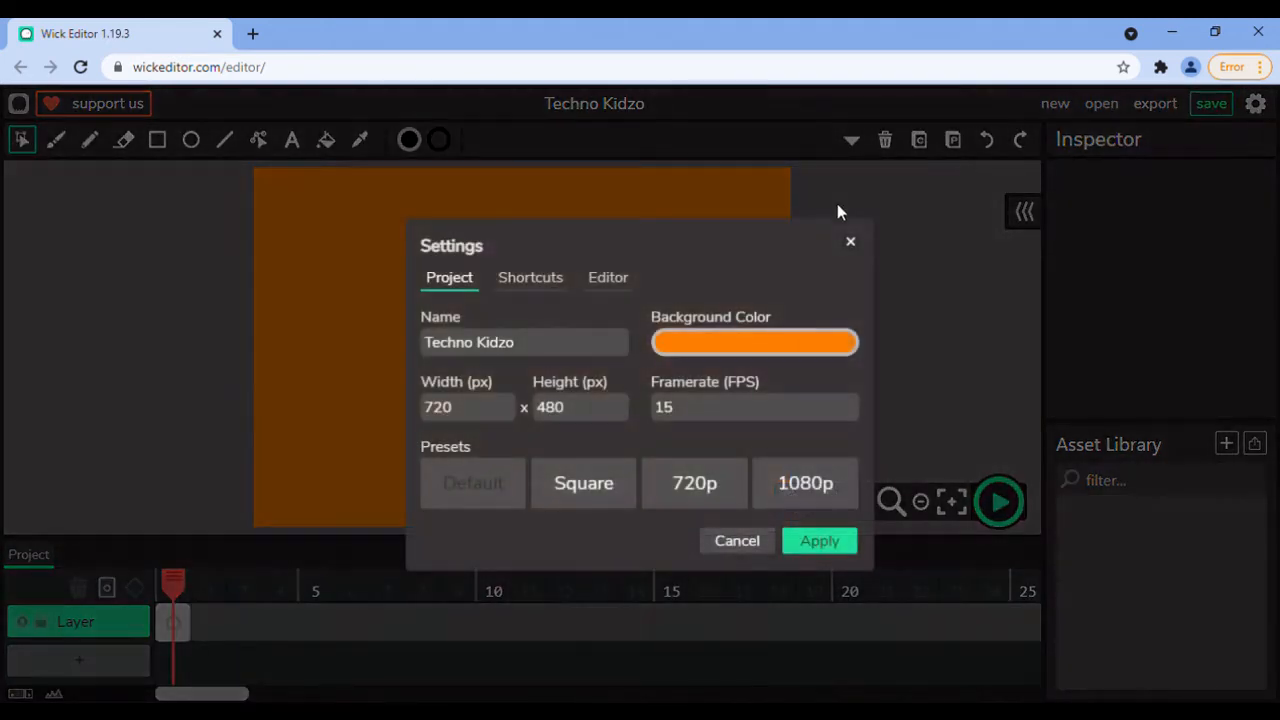
click(873, 278)
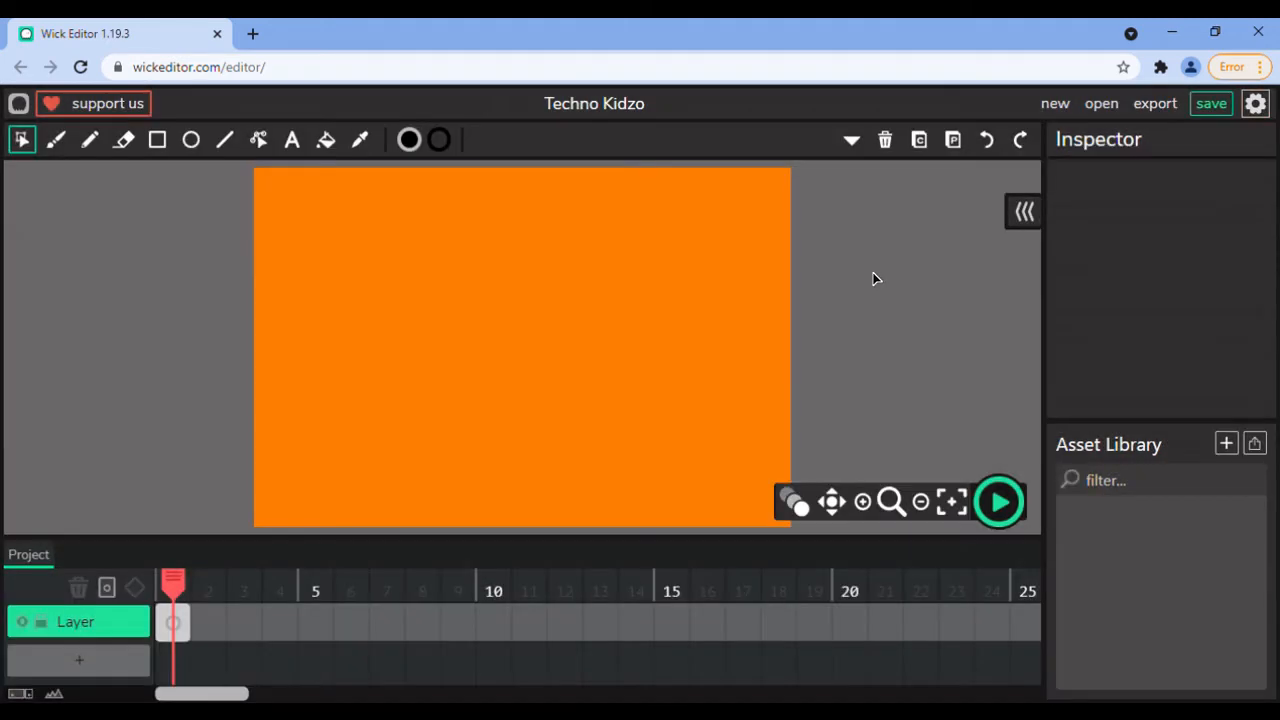
click(566, 105)
click(729, 261)
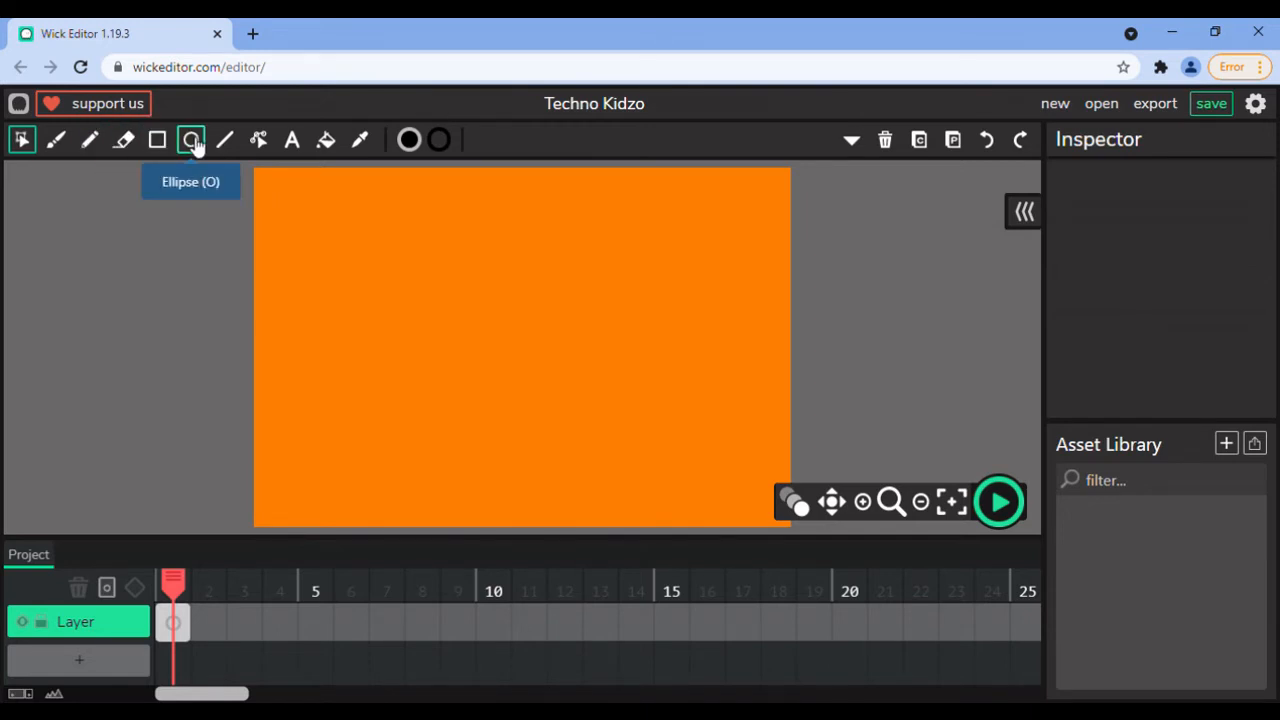
click(259, 141)
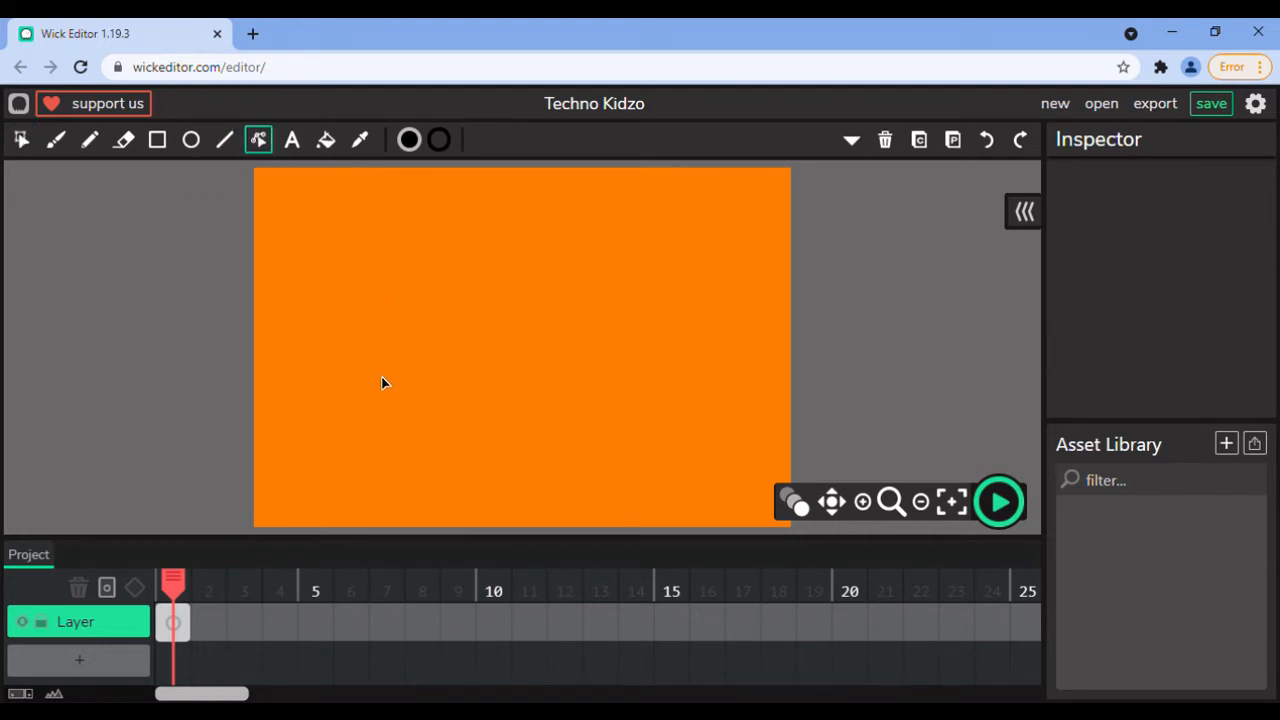
click(292, 140)
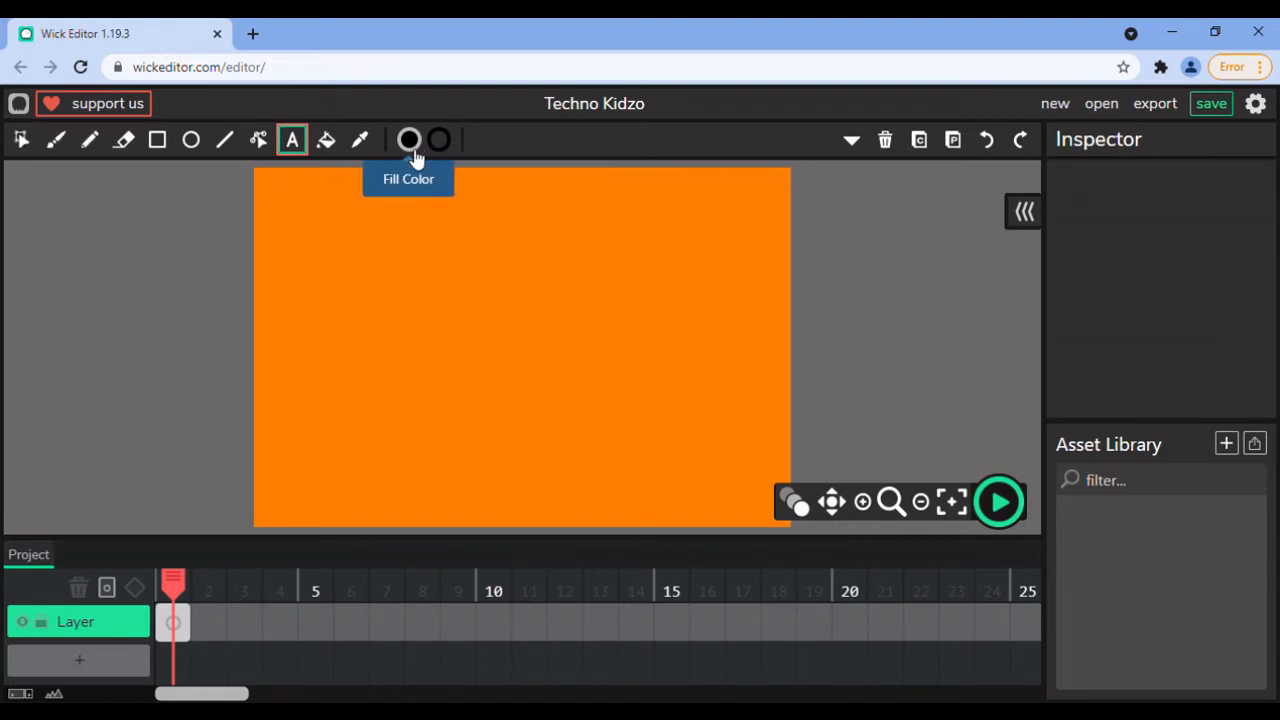
Paint a vertical black stroke about 200 px tall left of the canvas center with a size 10 brush, undoing the stray strokes.
click(68, 146)
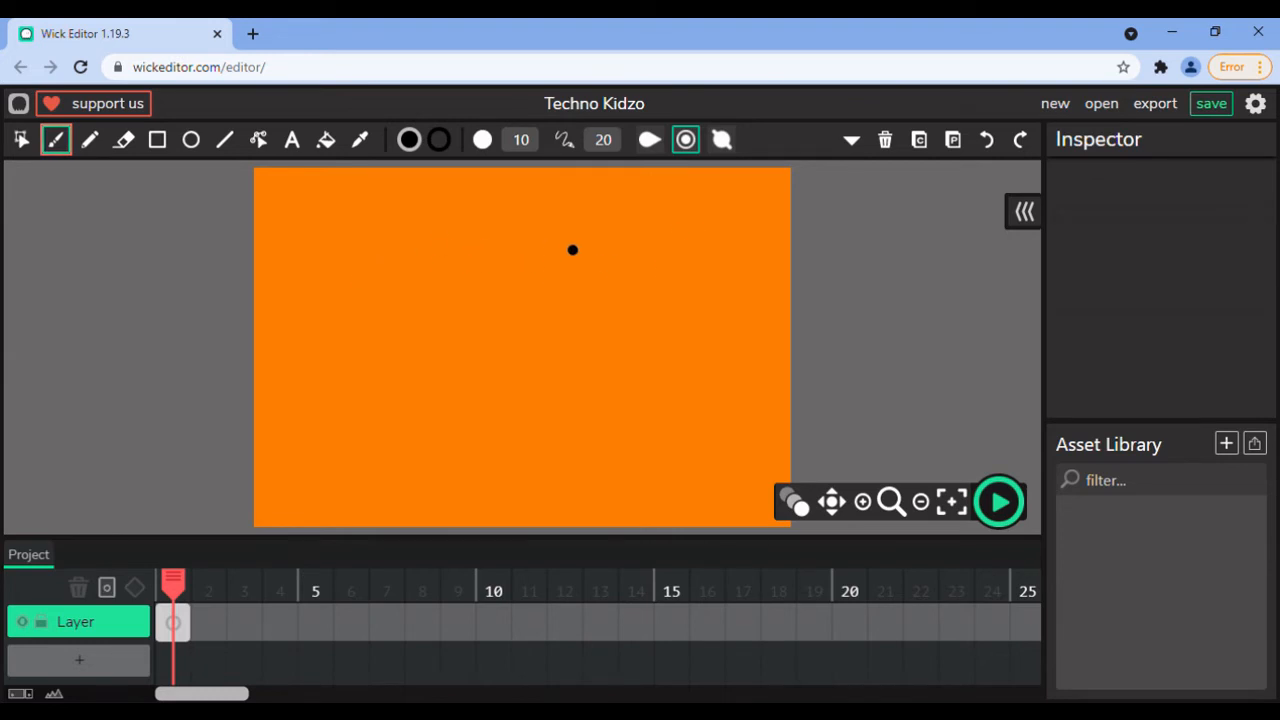
drag(420, 252, 422, 381)
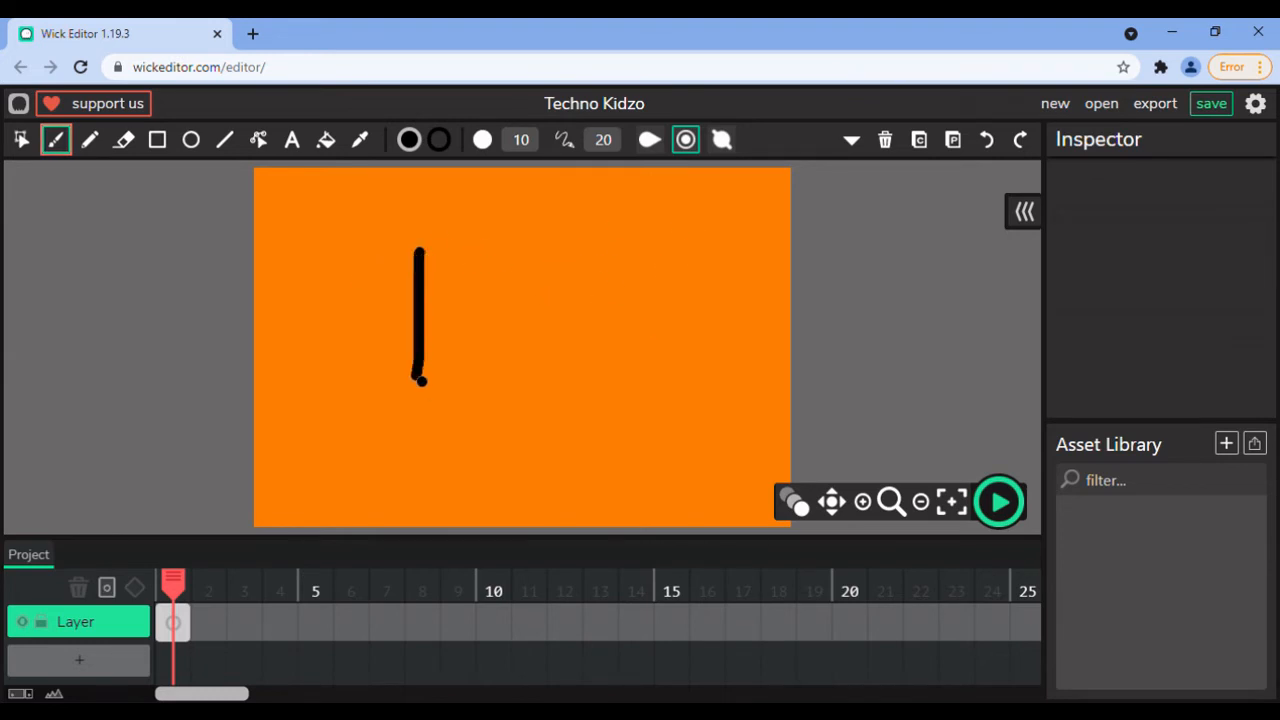
key(ctrl+z)
drag(434, 250, 437, 393)
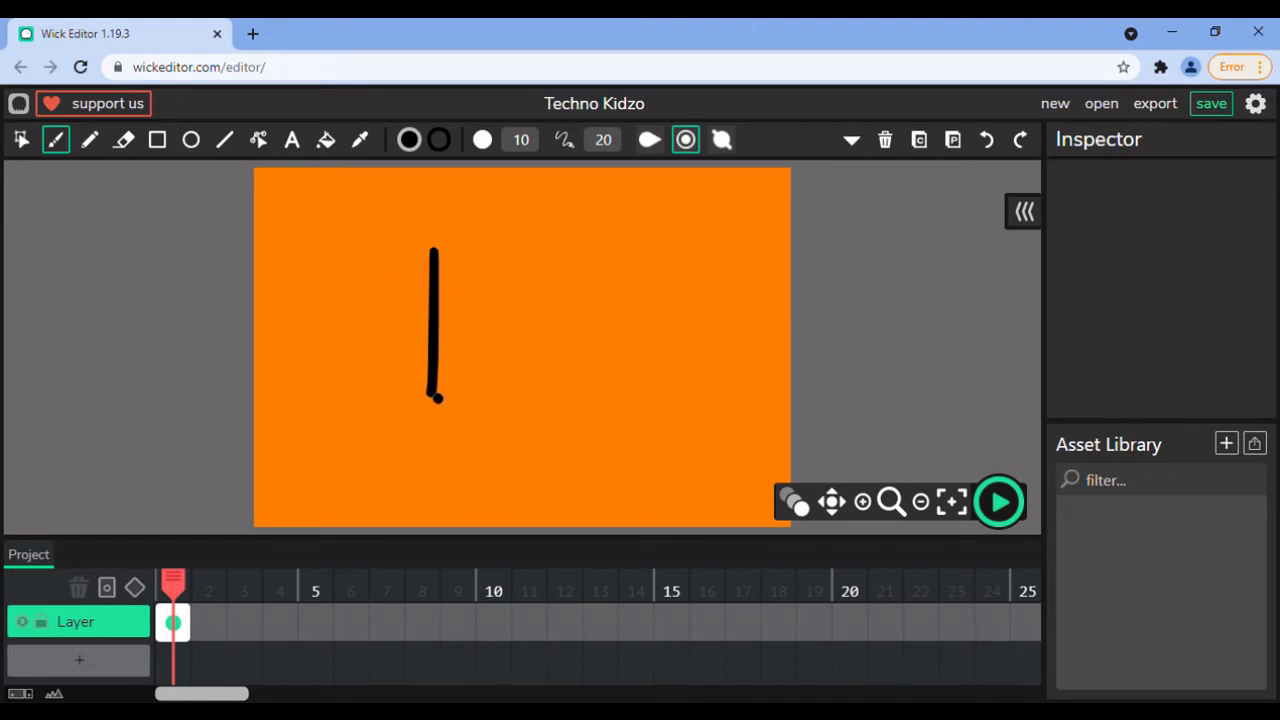
mouse_move(430, 395)
mouse_down()
mouse_move(499, 381)
mouse_move(506, 391)
mouse_up()
key(ctrl+z)
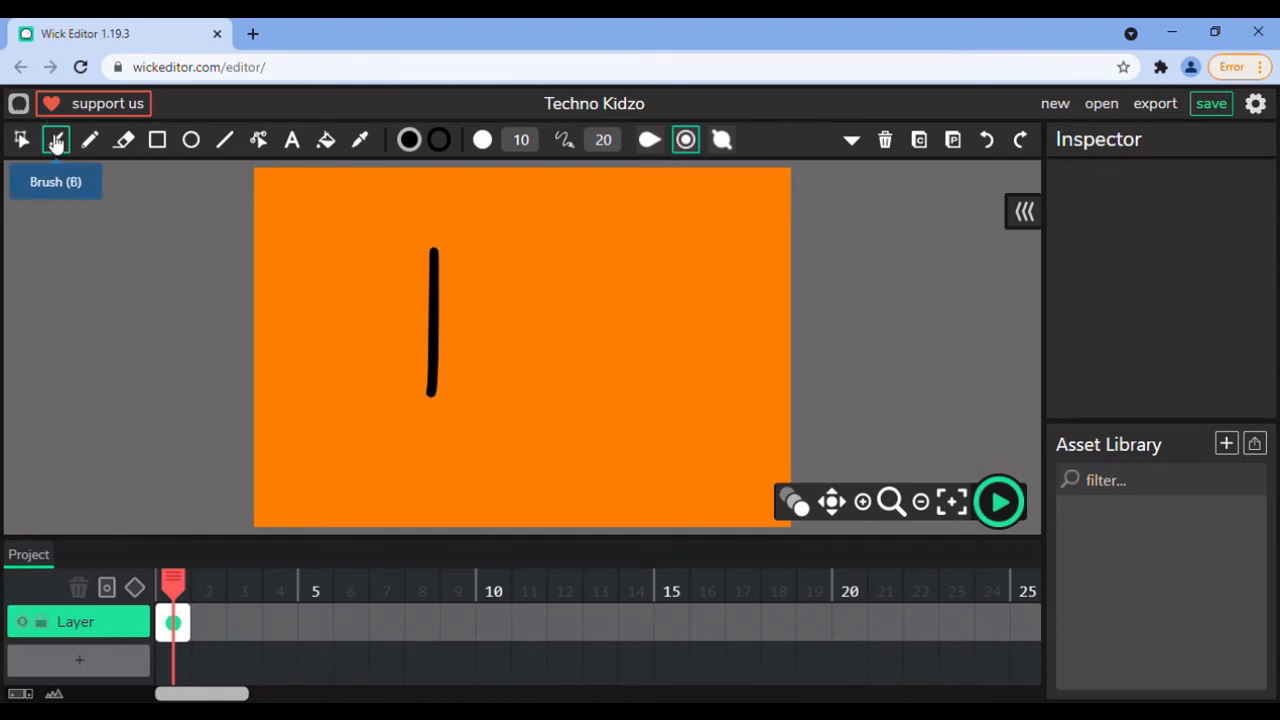
Select the black brush stroke and delete it from the canvas, trying undo and redo on the deletion.
click(21, 139)
drag(400, 222, 570, 475)
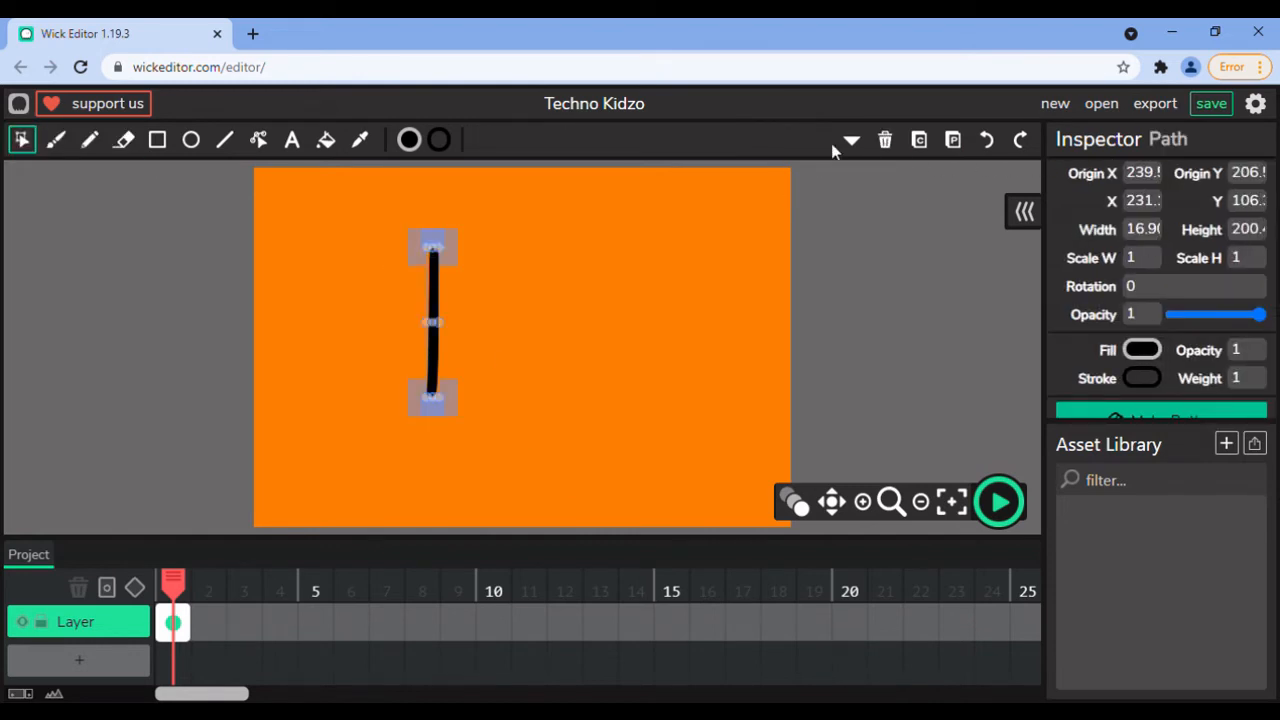
click(886, 141)
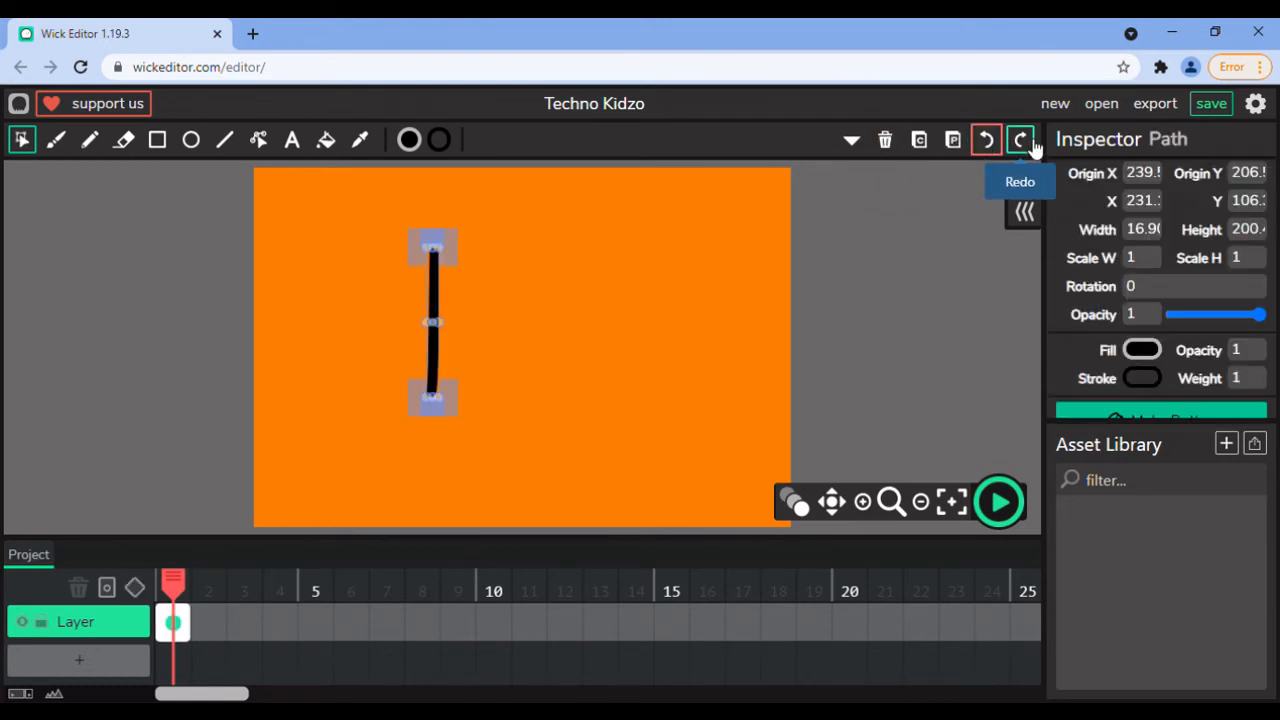
click(1025, 142)
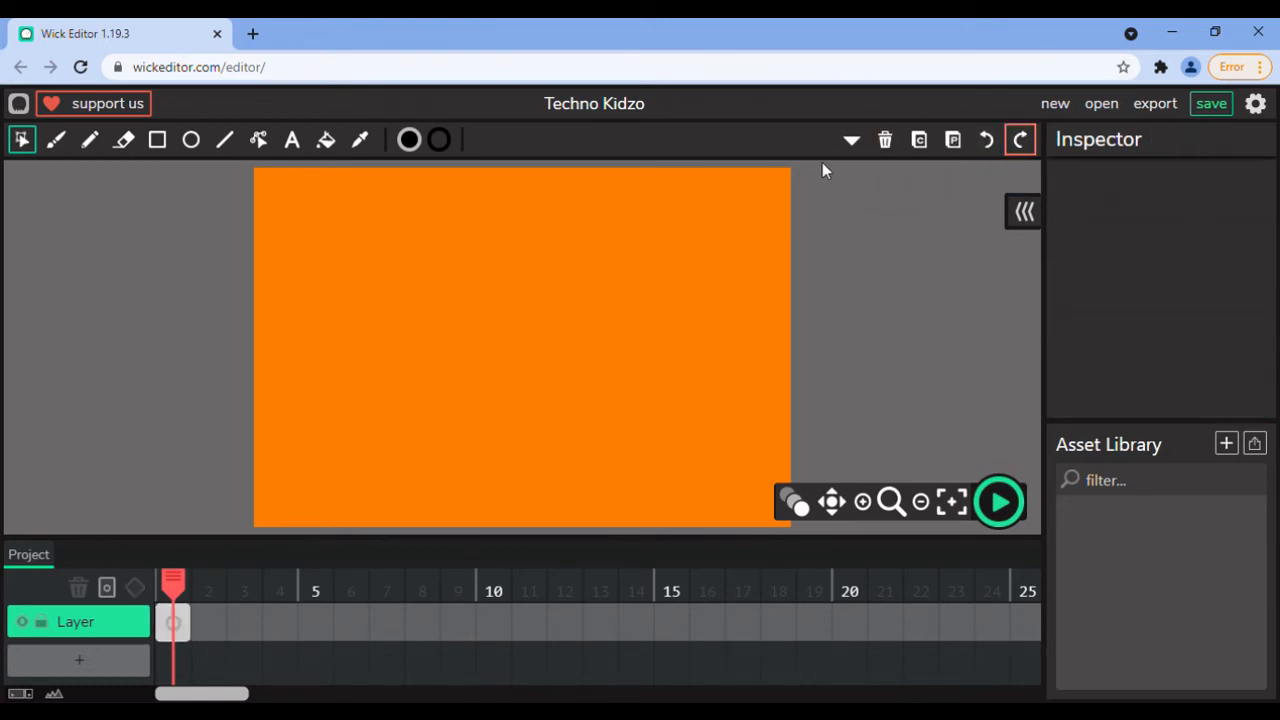
click(987, 142)
click(1025, 142)
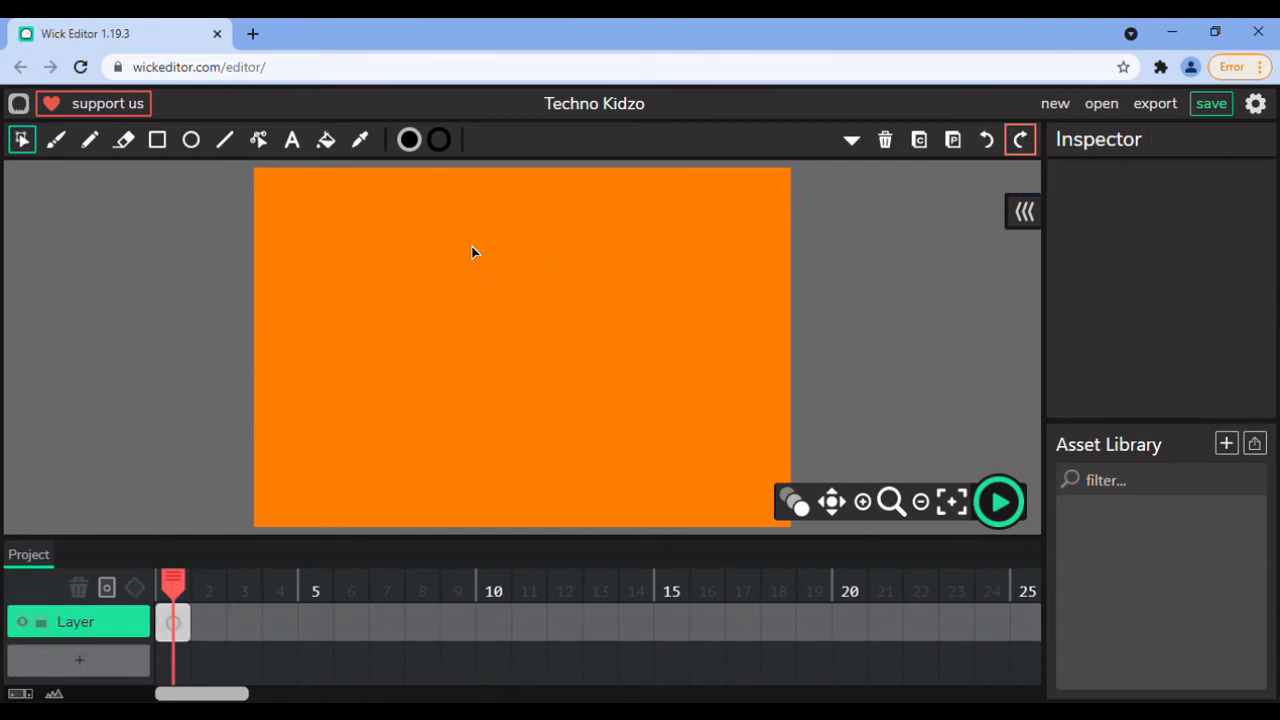
Draw a black rectangle about 265 by 217 px near the canvas center, undoing the first attempt.
click(157, 140)
drag(420, 262, 572, 425)
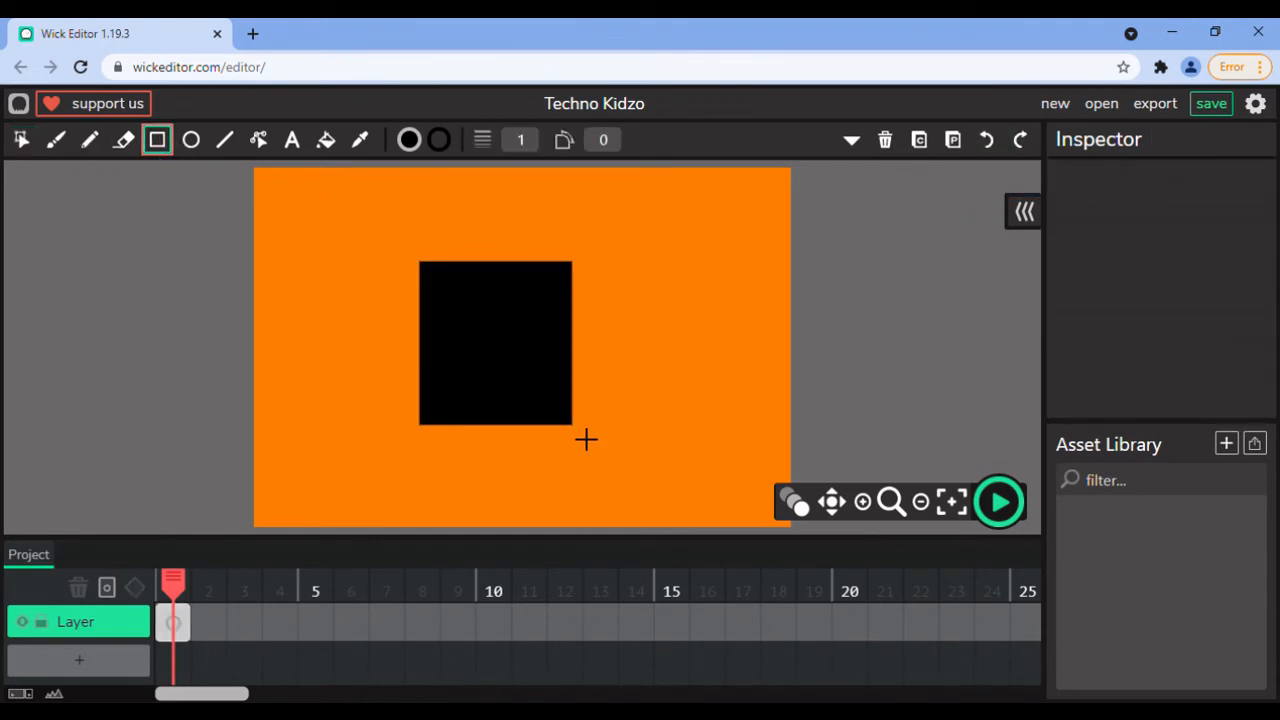
key(ctrl+z)
mouse_move(466, 298)
mouse_down()
mouse_move(609, 396)
mouse_move(679, 476)
mouse_up()
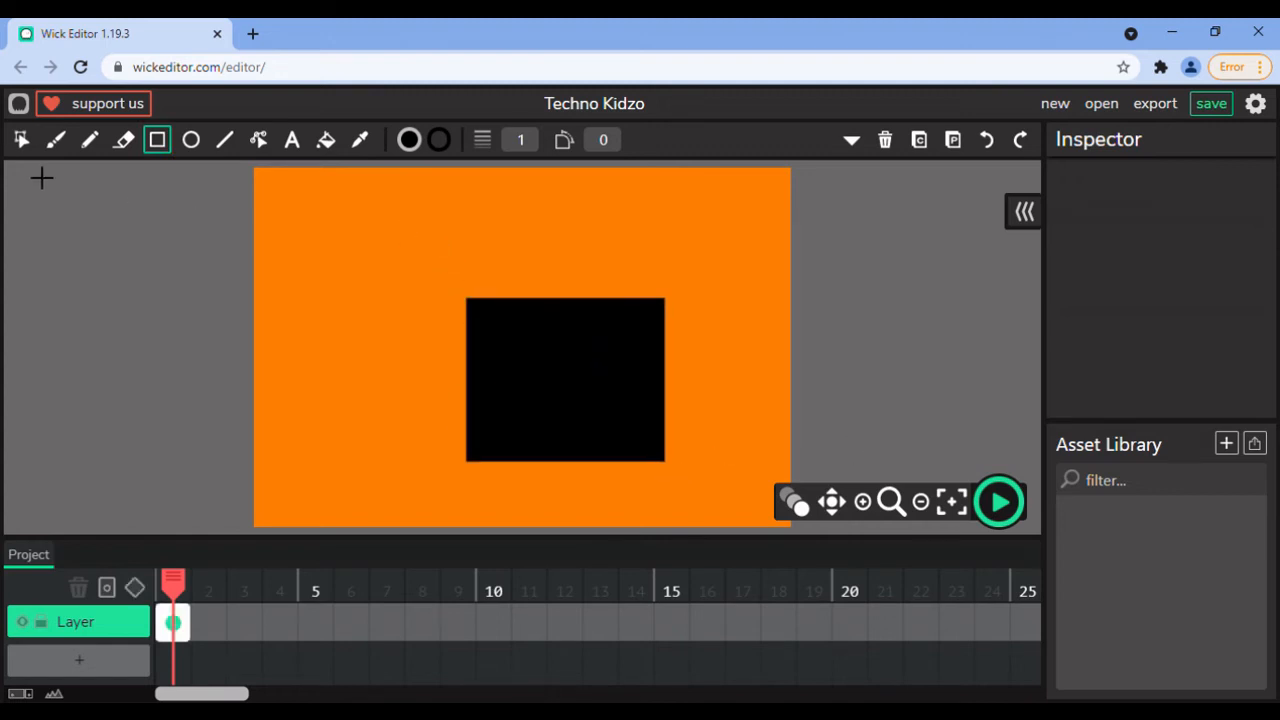
Select the black rectangle and move it up and to the left, to about X 212, Y 137.
click(22, 140)
drag(510, 261, 690, 530)
drag(598, 420, 543, 392)
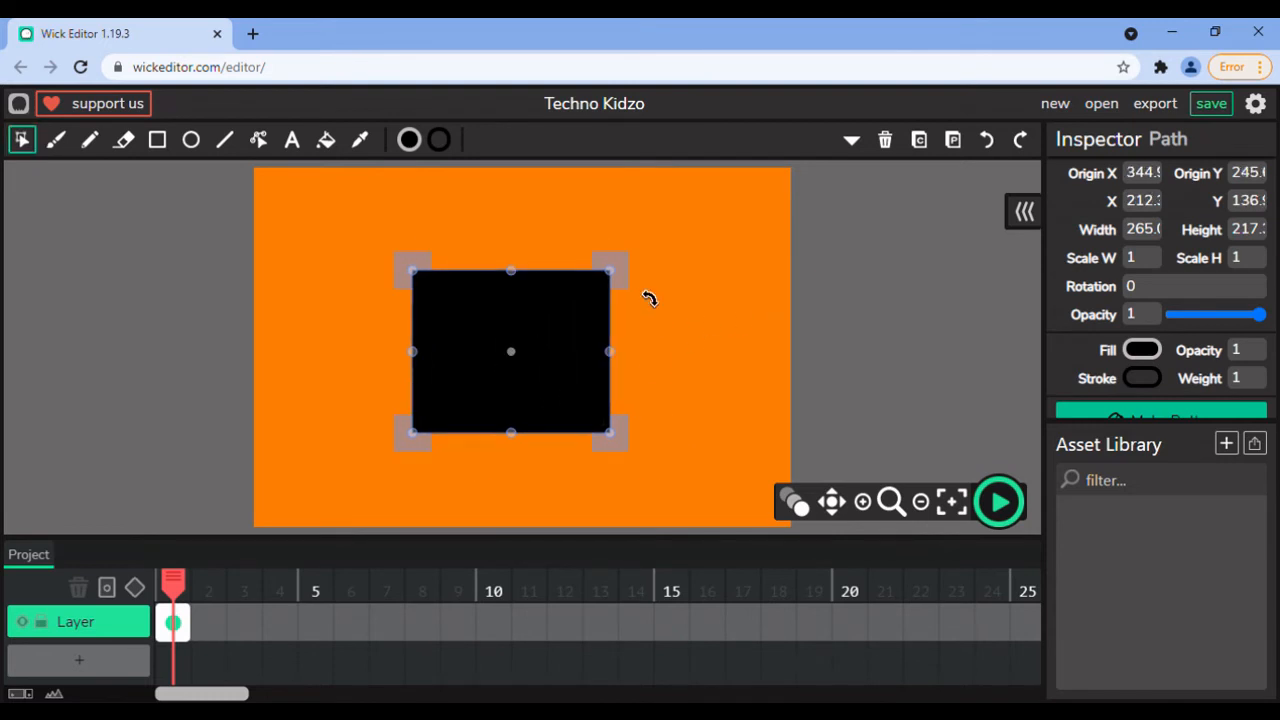
Resize the black rectangle and rotate it about 45 degrees into a diamond, leaving it deselected.
mouse_move(638, 304)
mouse_down()
mouse_move(543, 294)
mouse_move(635, 316)
mouse_up()
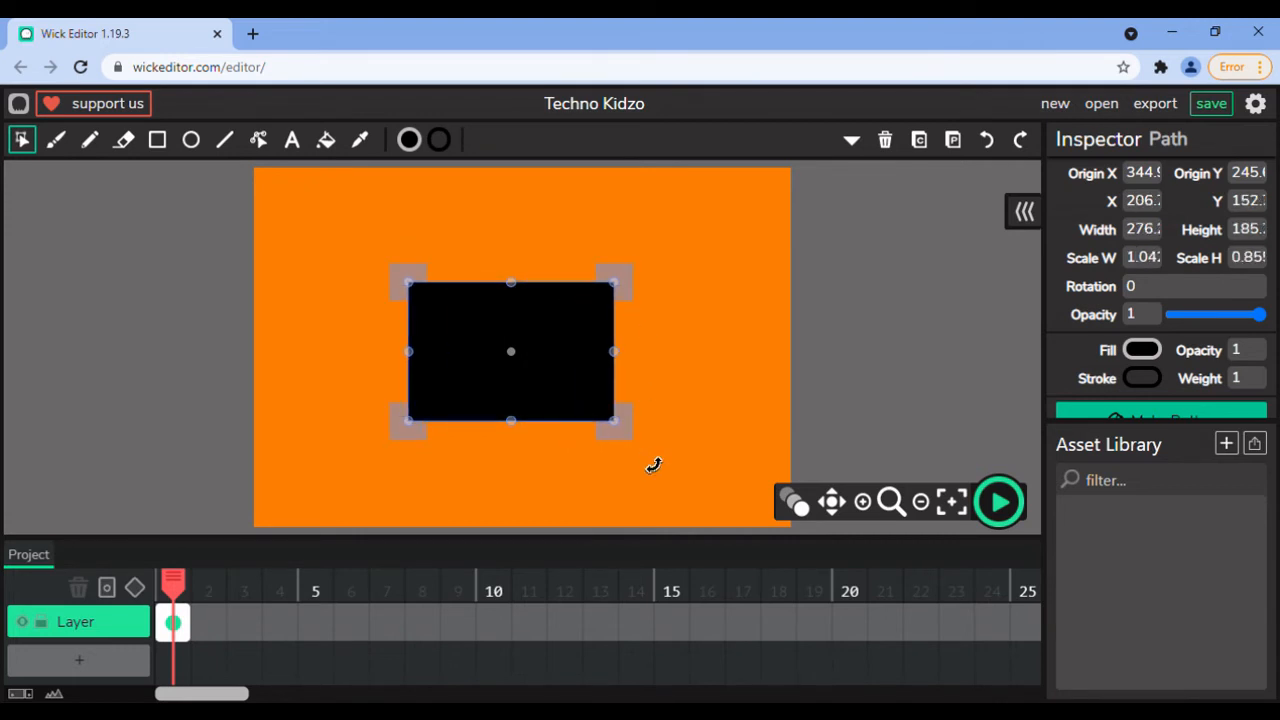
drag(650, 465, 536, 300)
click(697, 309)
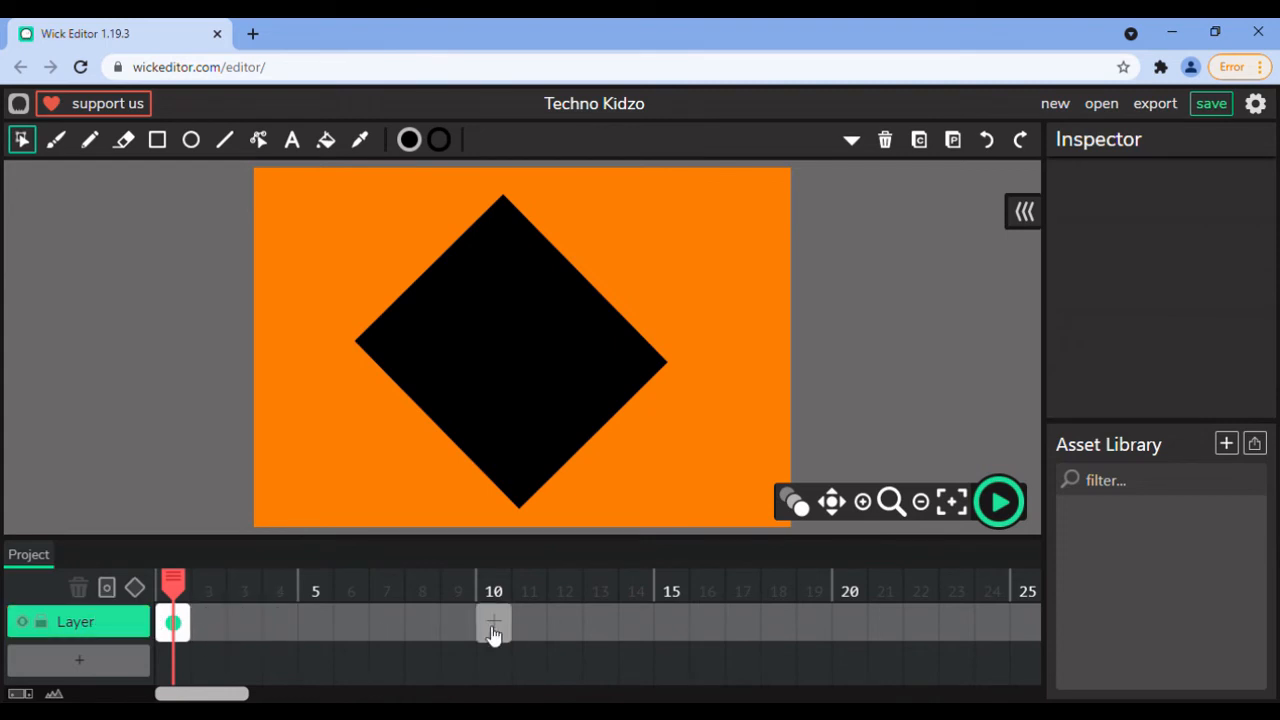
Try adding an empty second frame to the layer, and run and stop the animation preview.
click(209, 625)
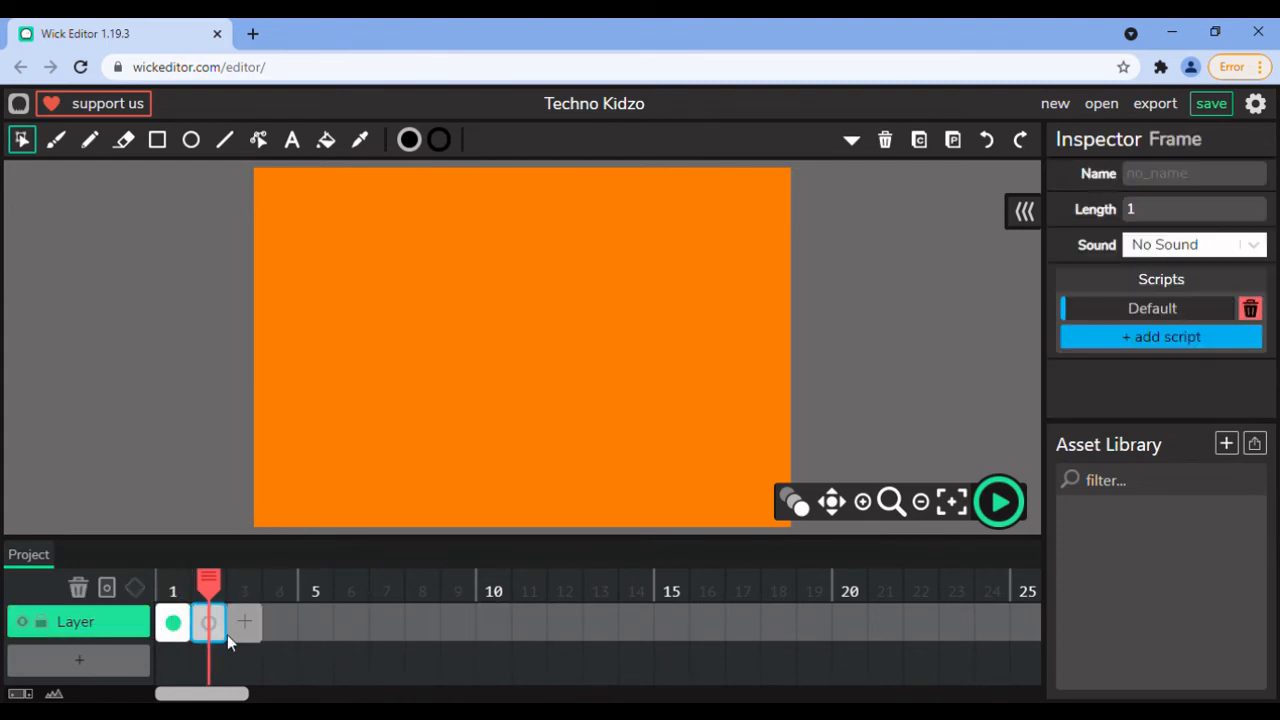
drag(227, 633, 403, 633)
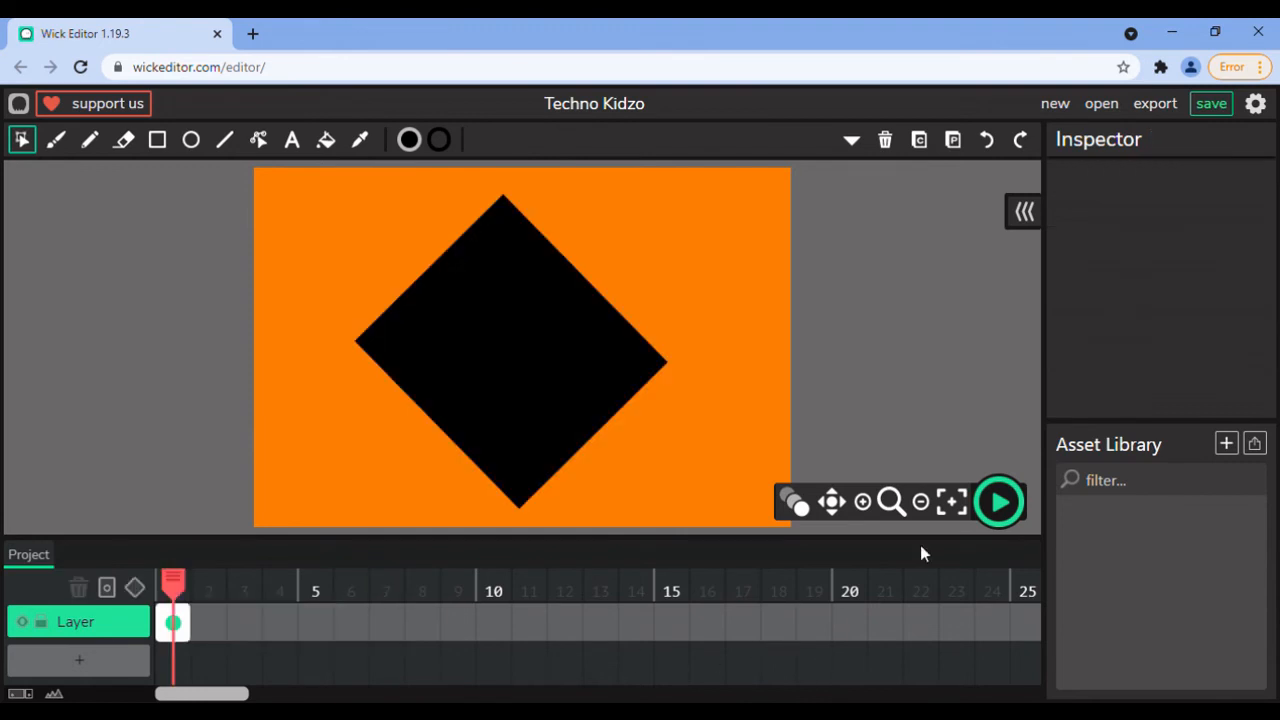
click(999, 510)
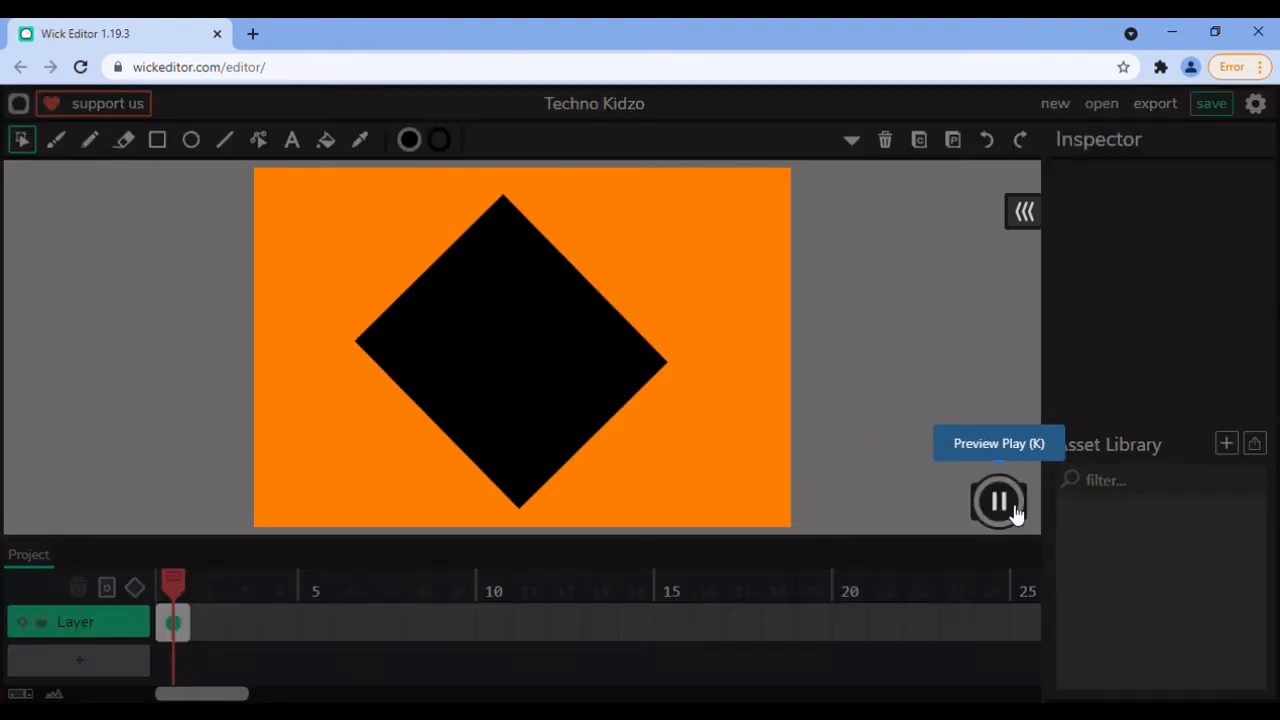
click(999, 505)
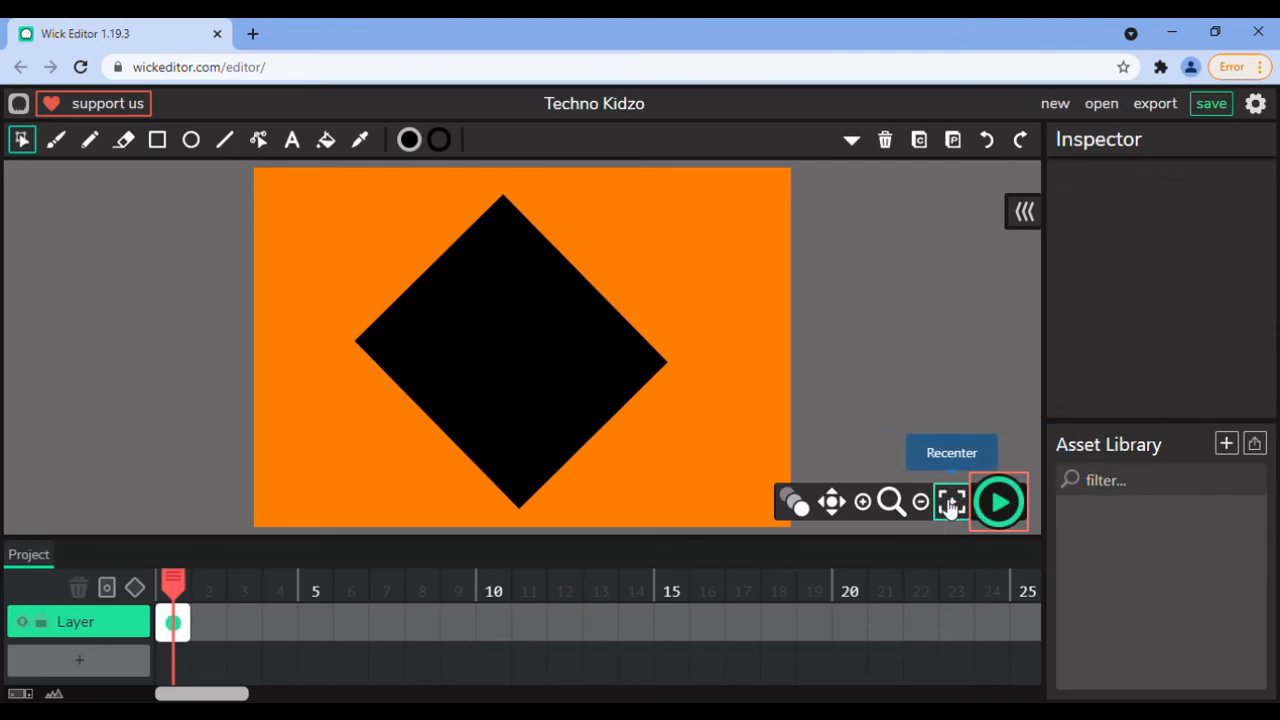
click(955, 507)
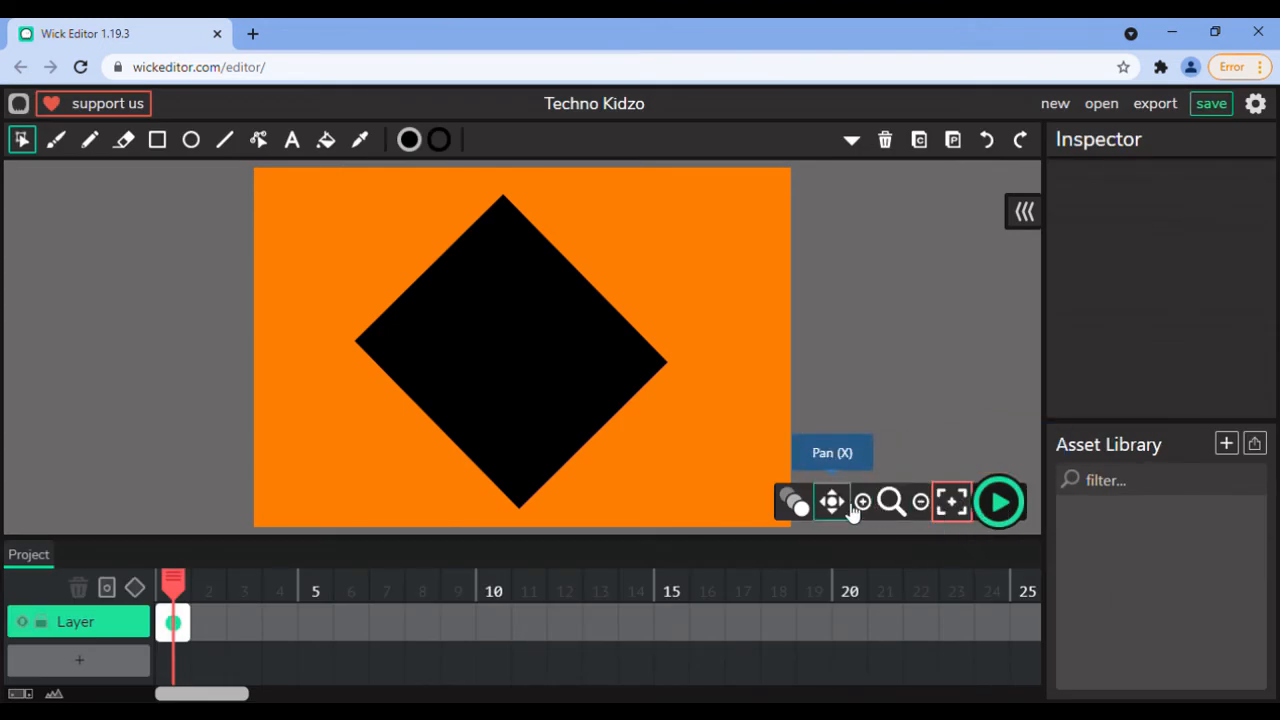
Try onion skinning by adding frame 2 and drawing a black ellipse over the faded diamond, undoing both.
click(809, 506)
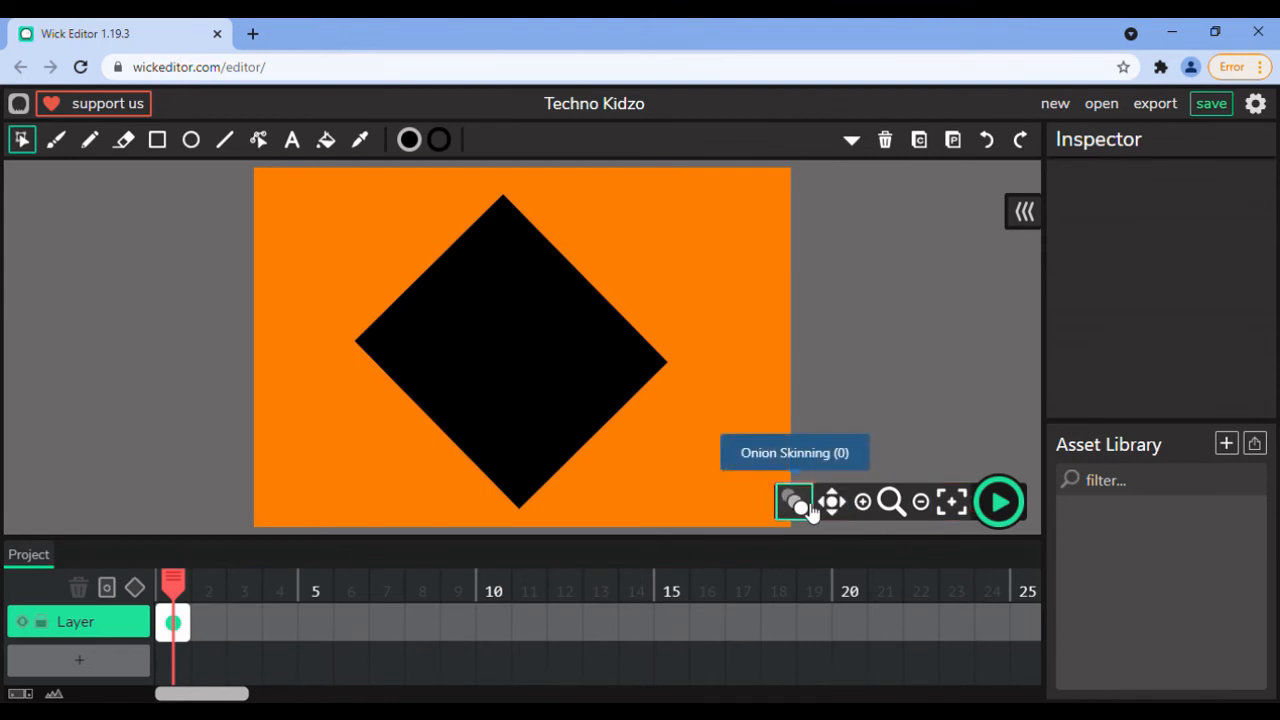
click(226, 624)
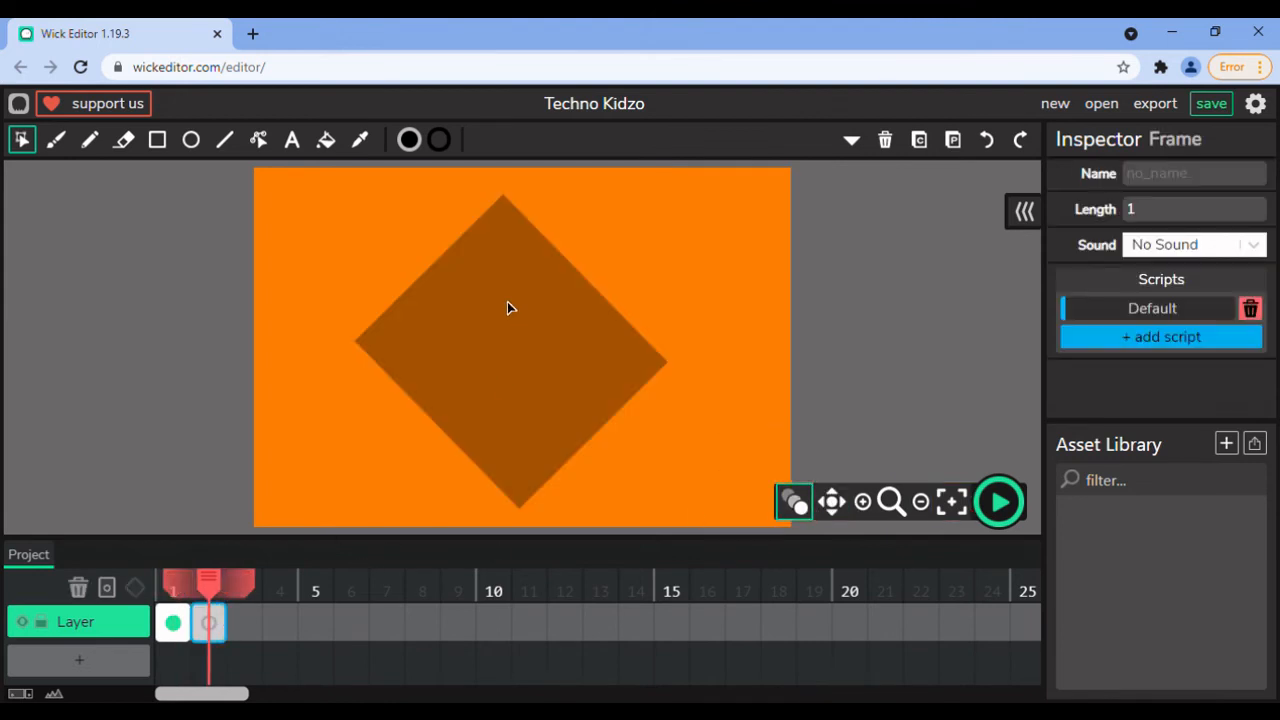
click(191, 140)
drag(318, 238, 586, 403)
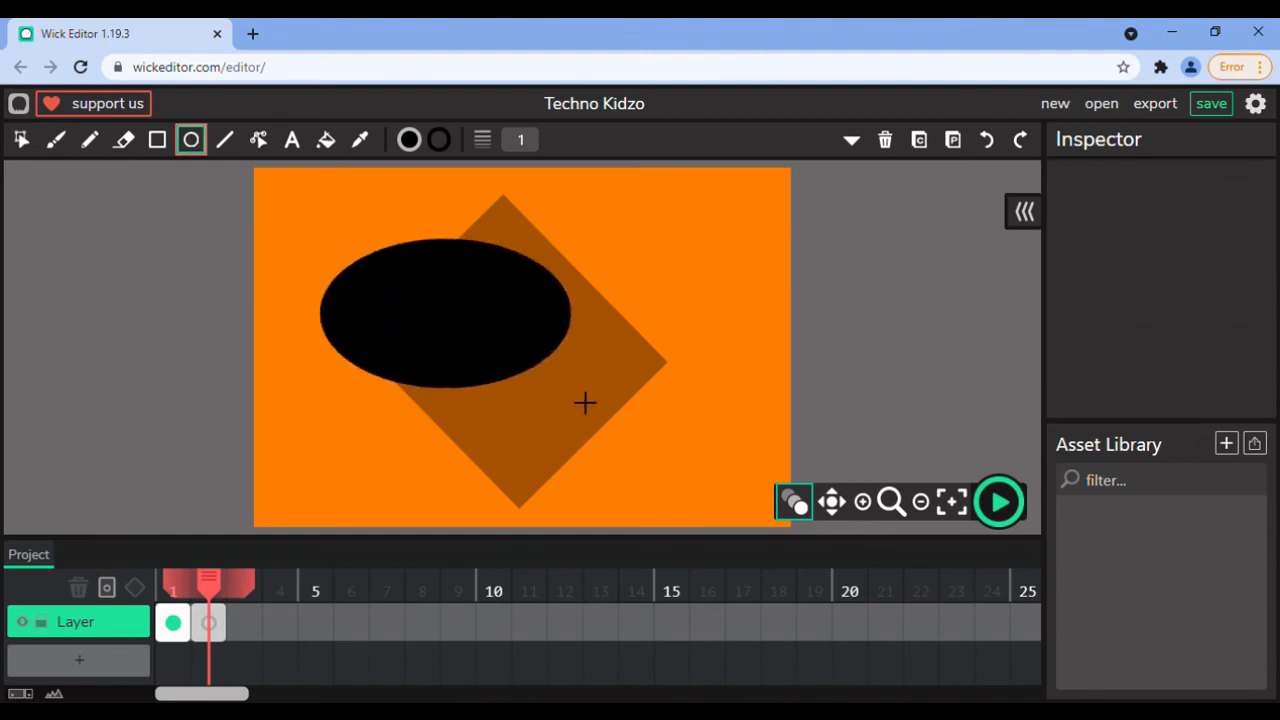
key(ctrl+z)
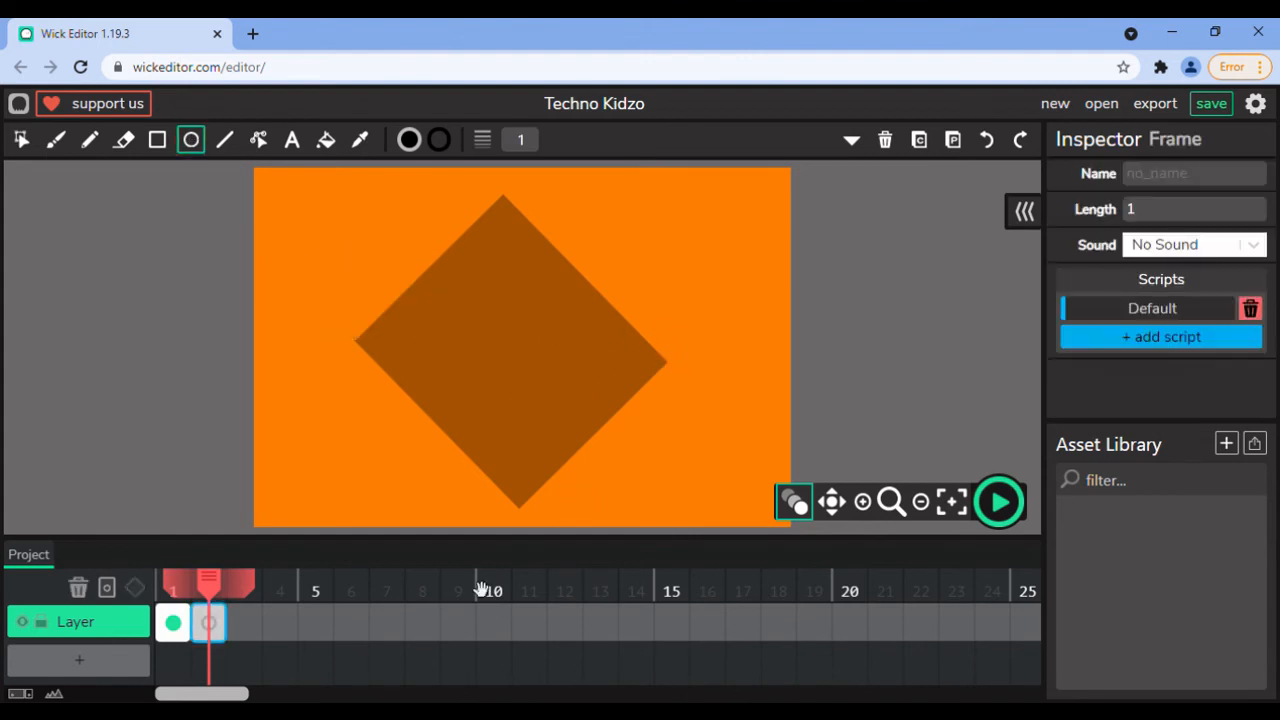
key(ctrl+z)
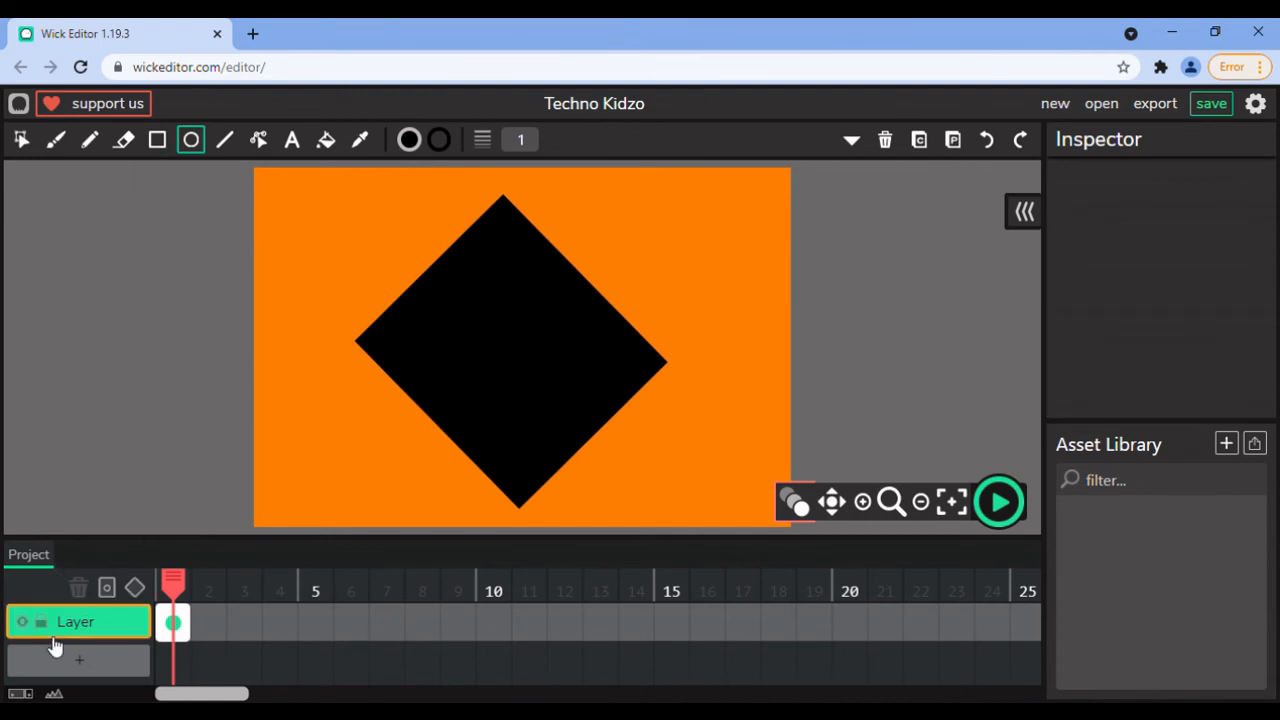
Add a second layer with frames 1 and 2 and draw a wide black ellipse overlapping the diamond in frame 1.
click(102, 630)
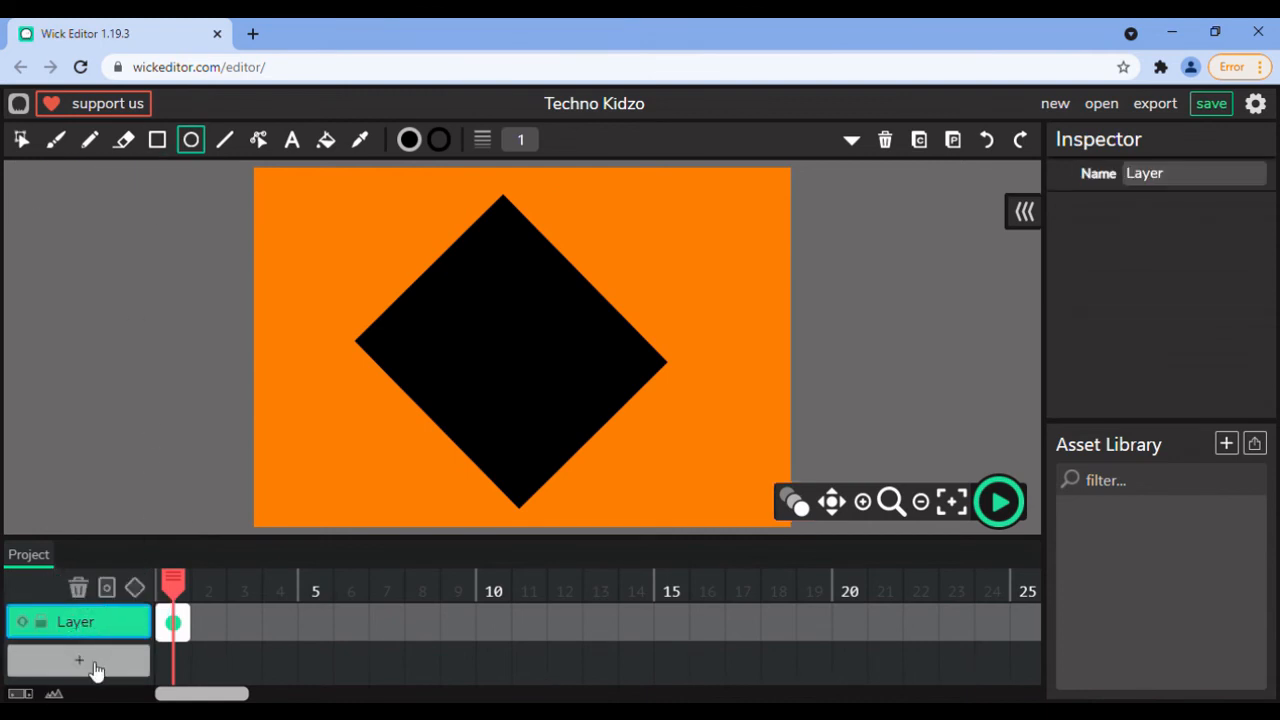
click(96, 666)
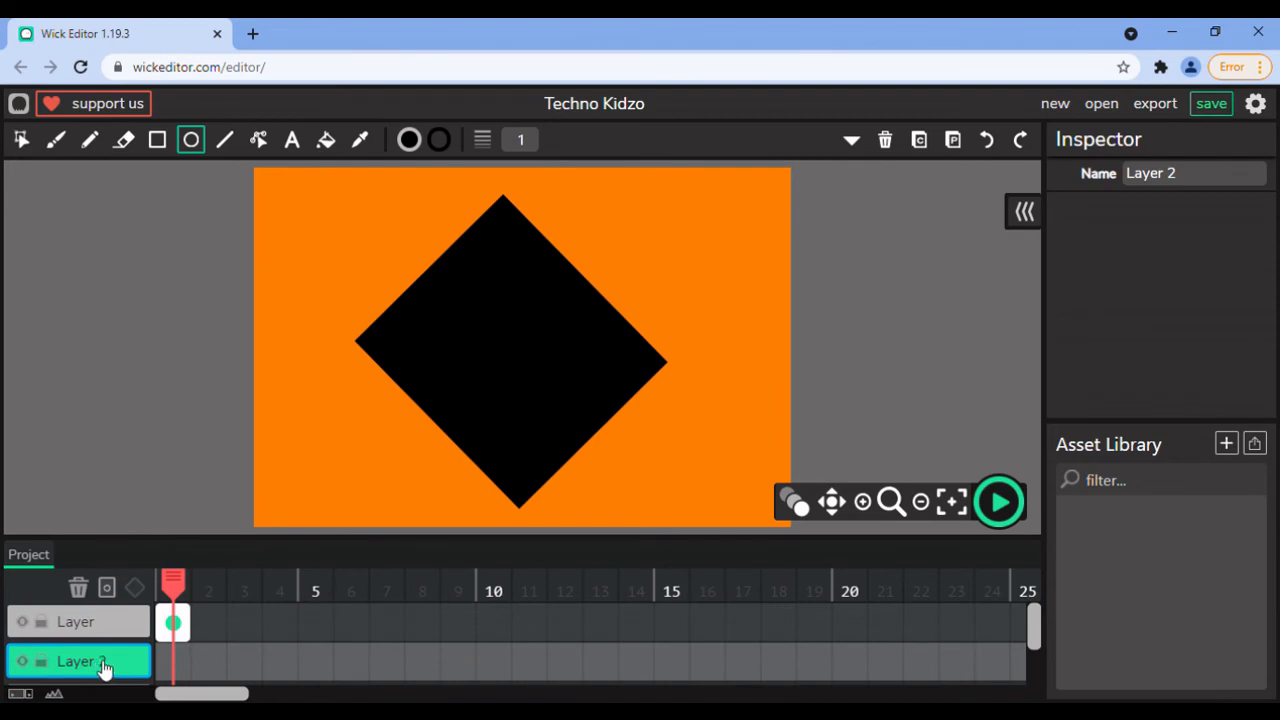
click(208, 664)
click(176, 672)
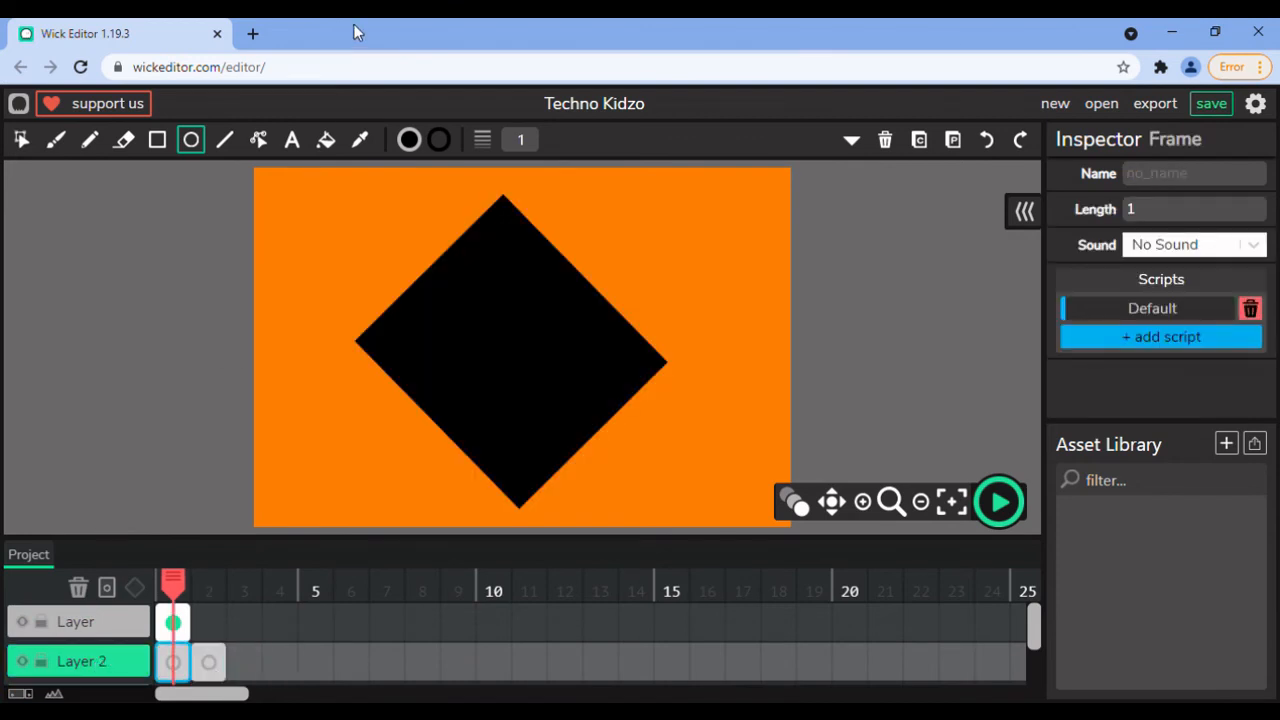
drag(384, 224, 811, 420)
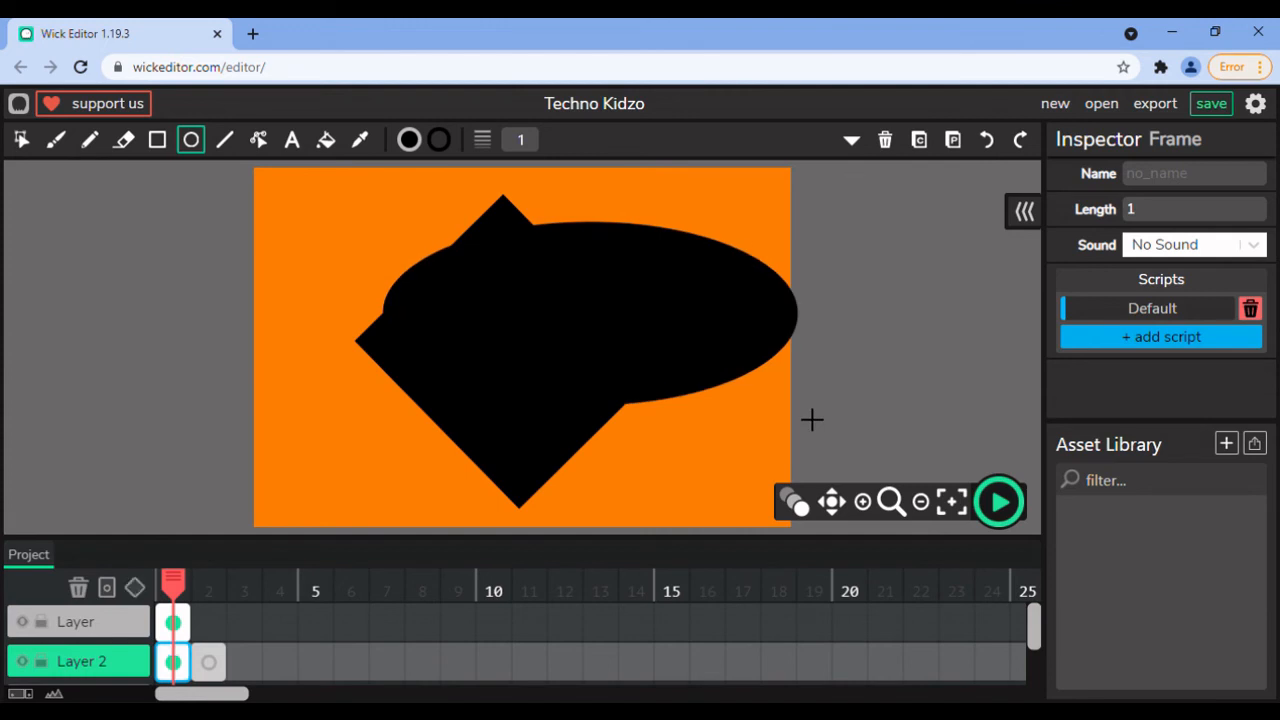
Undo the ellipse and the frames on Layer 2 and delete that layer.
key(ctrl+z)
key(ctrl+z)
key(ctrl+z)
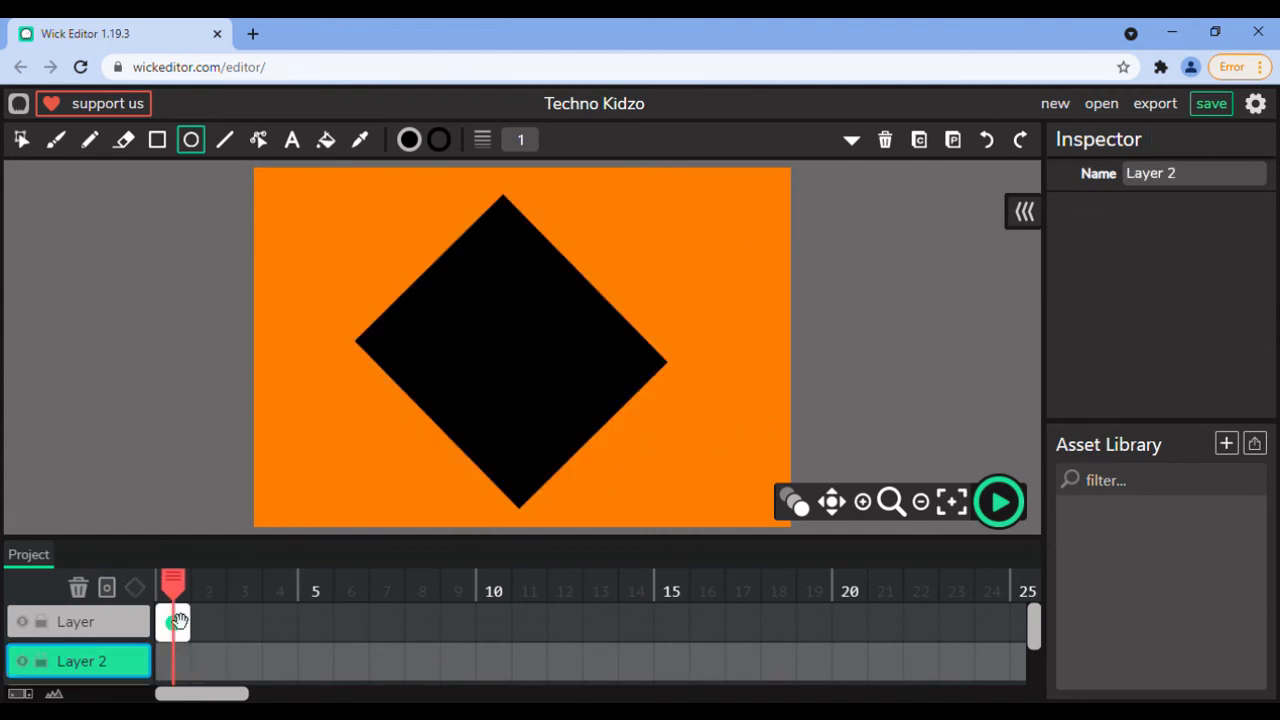
scroll(88, 659, down, 2)
scroll(76, 640, up, 2)
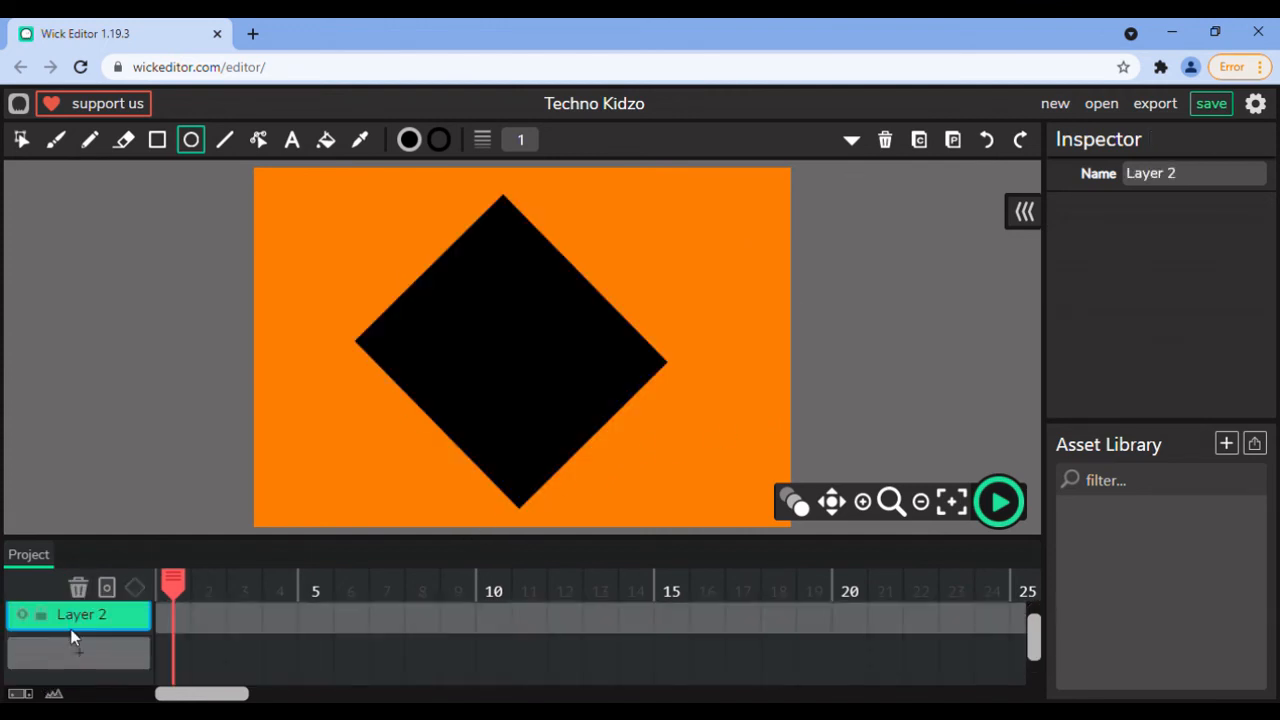
key(Delete)
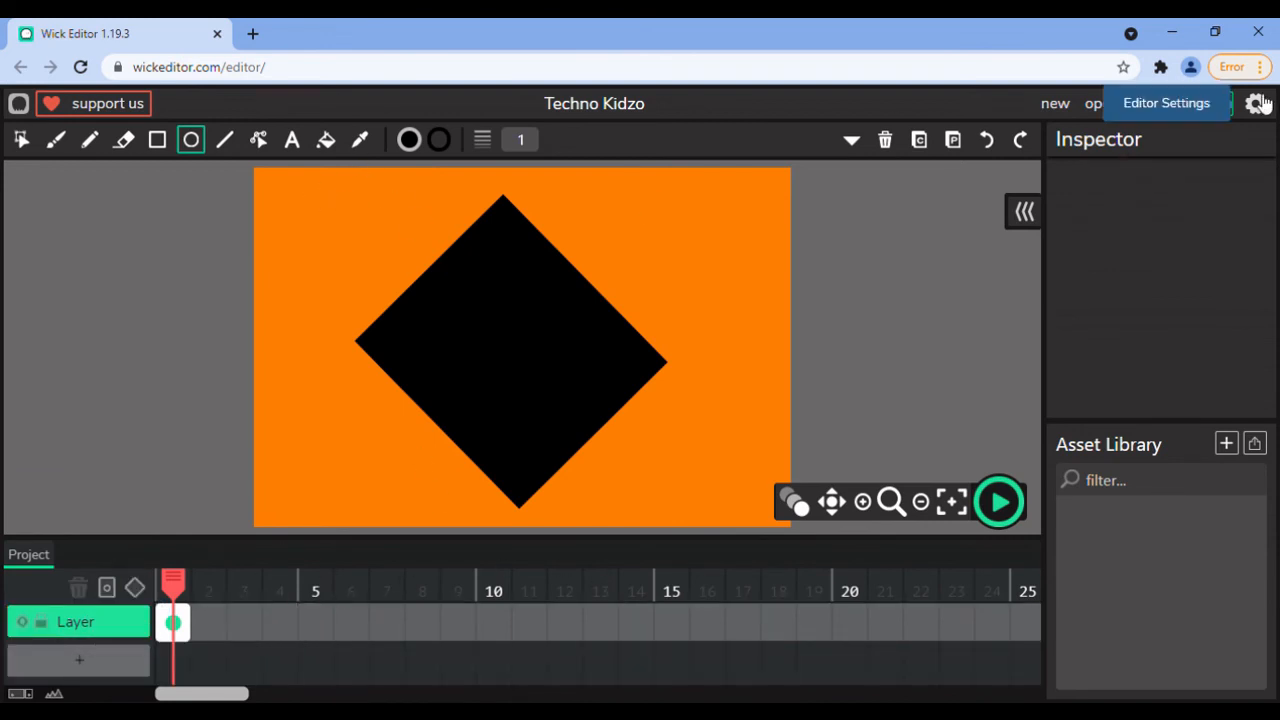
Start a new blank project and bring up the choice of an existing project file to open, cancelling it.
click(1055, 104)
click(688, 478)
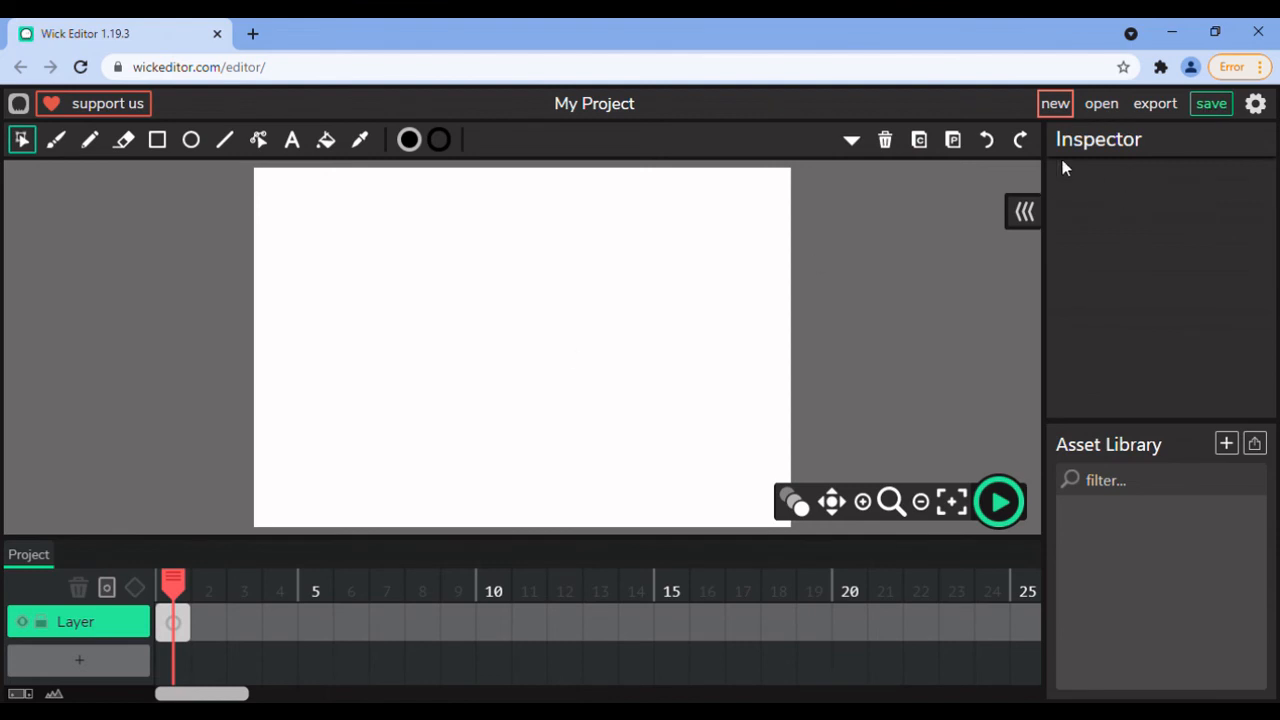
click(1124, 103)
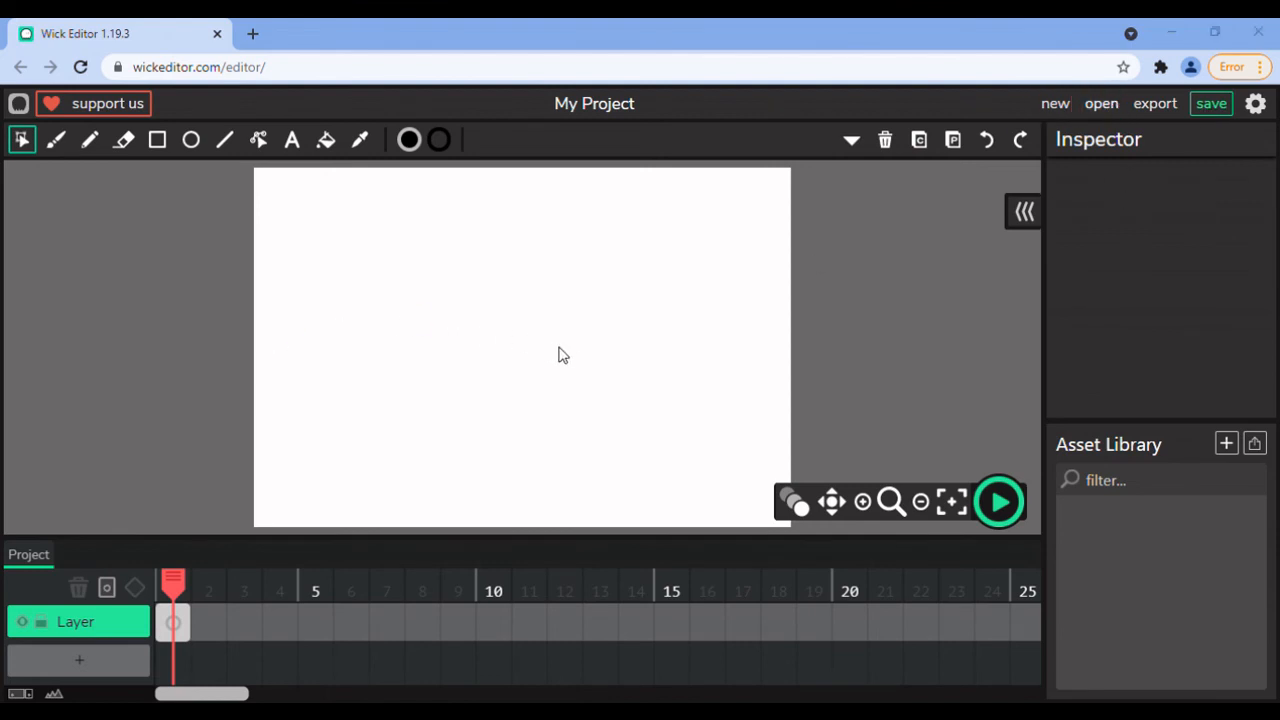
Look through the Animation, Interactive, Audio and Images export options and close them without exporting.
click(1155, 104)
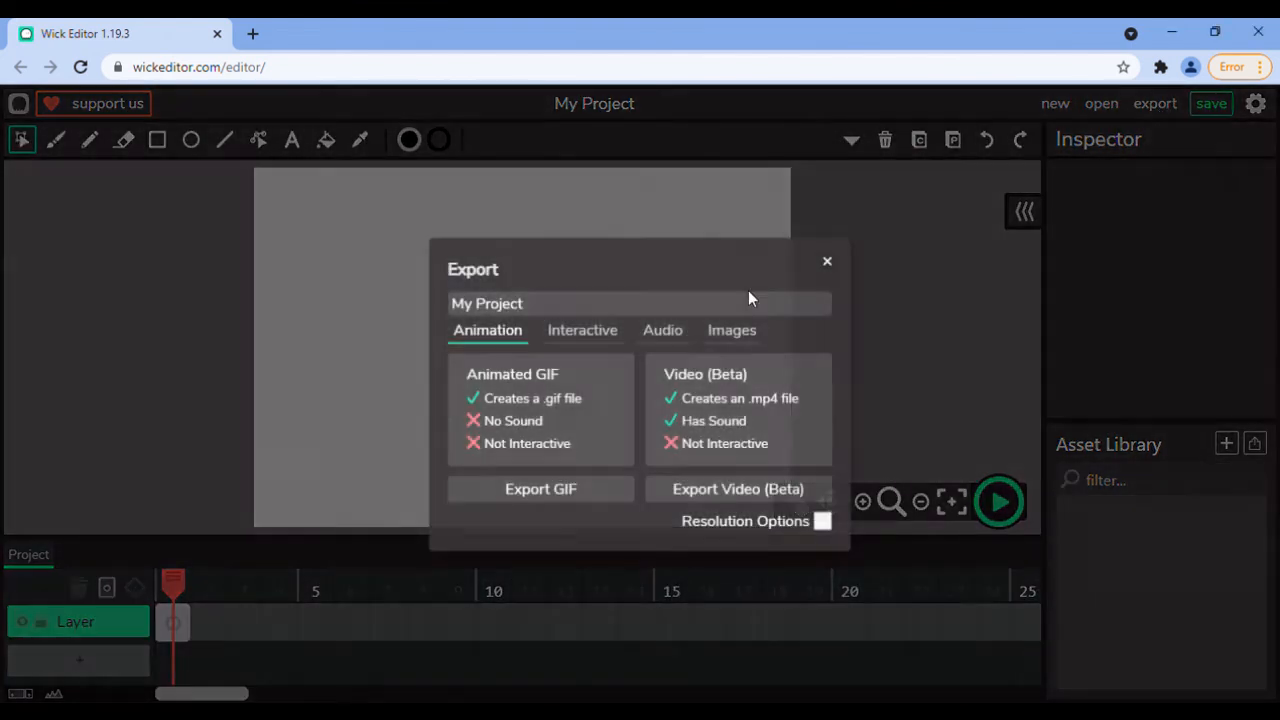
click(487, 330)
click(593, 338)
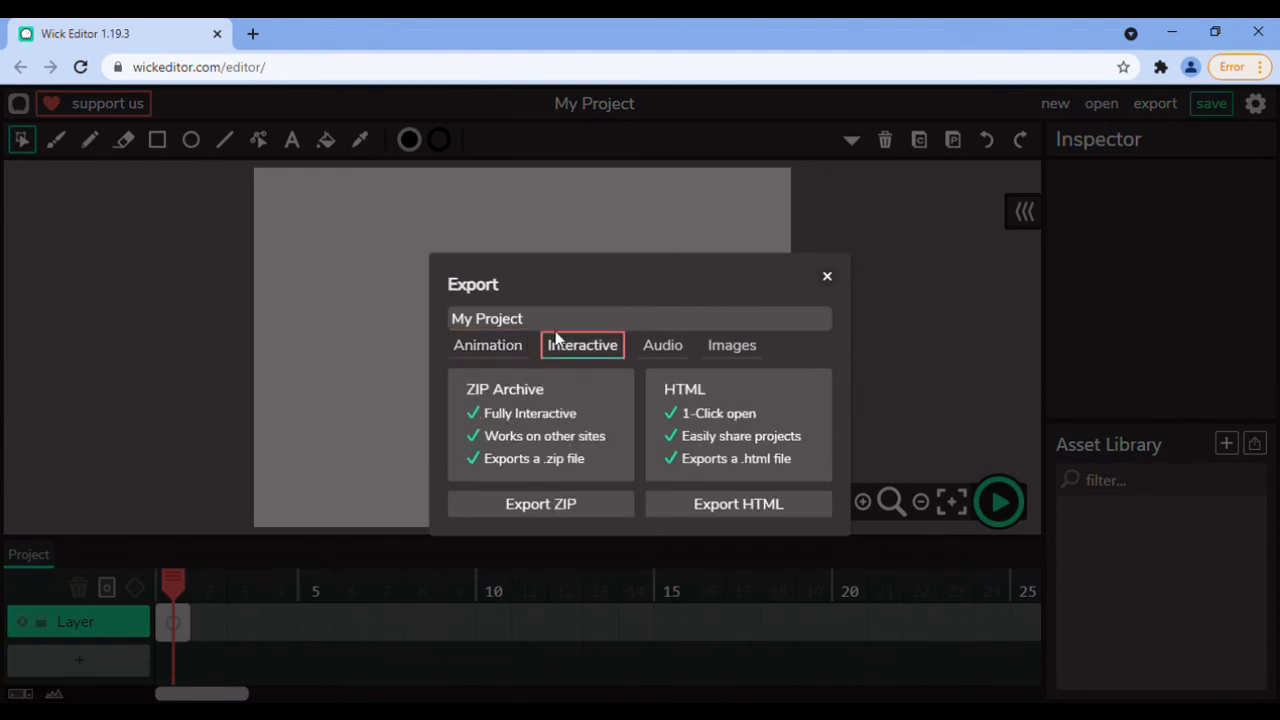
drag(556, 333, 670, 343)
click(671, 344)
click(734, 344)
click(646, 360)
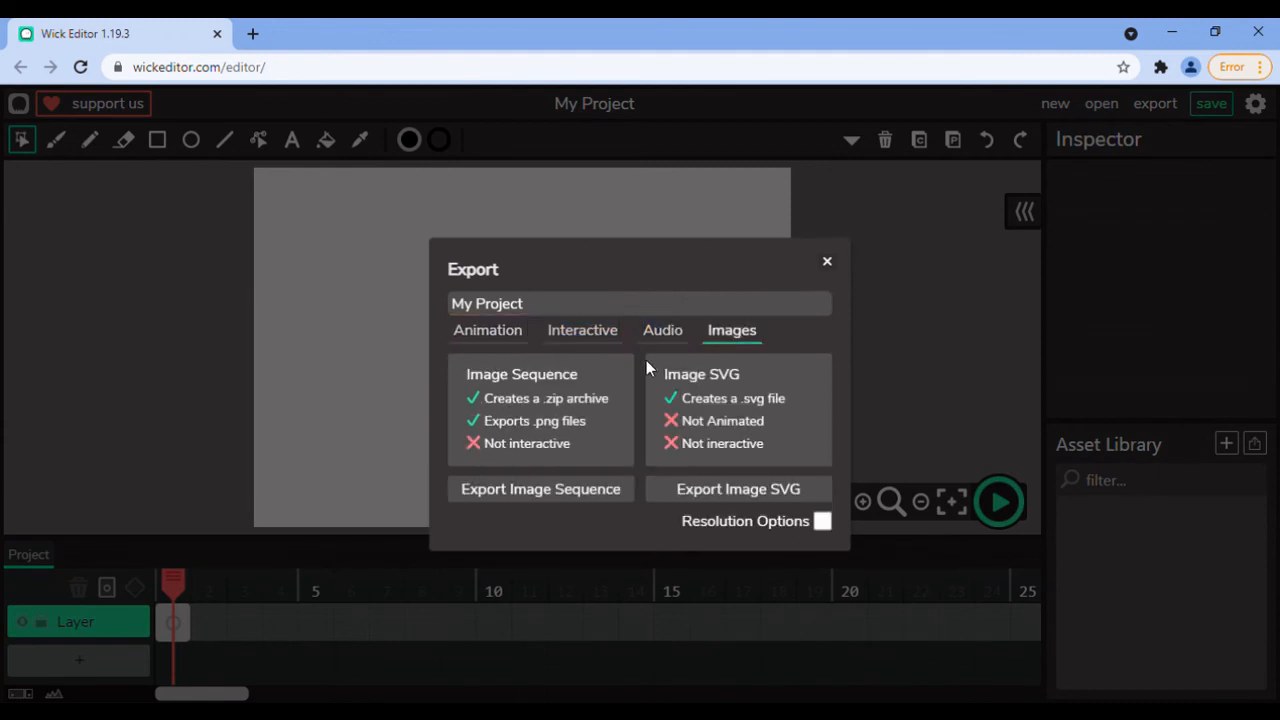
drag(466, 374, 585, 372)
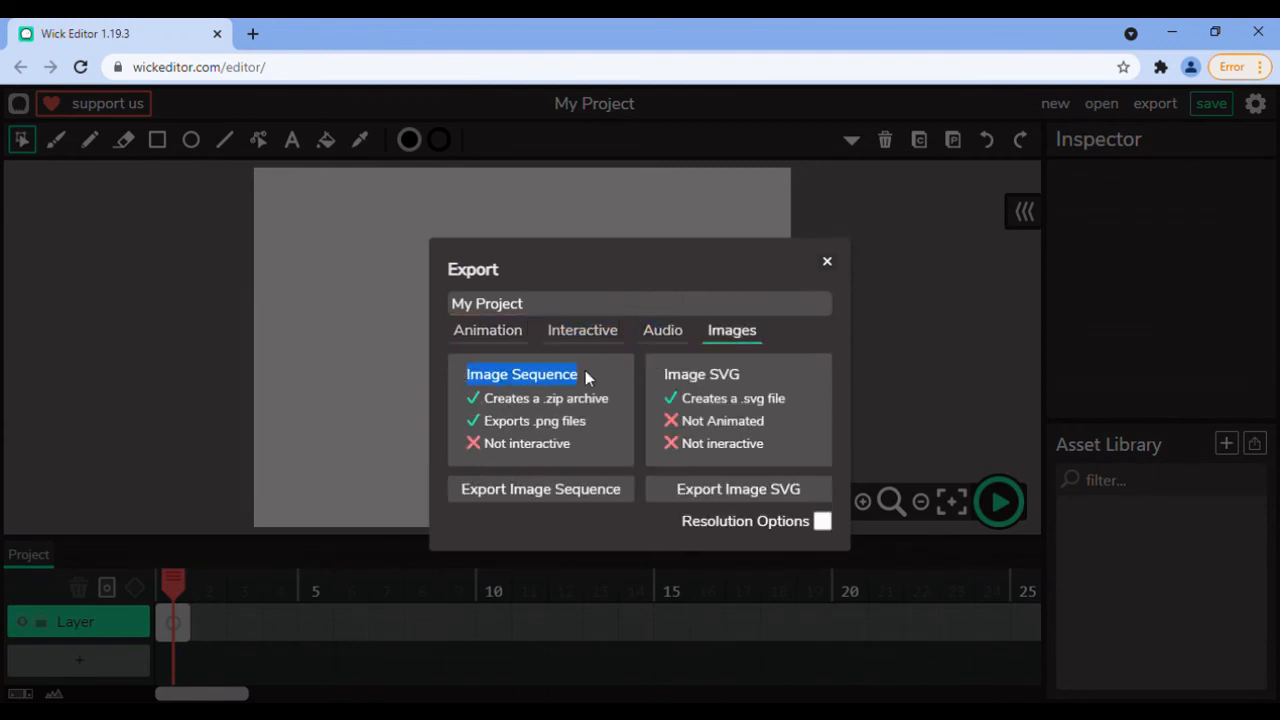
click(510, 392)
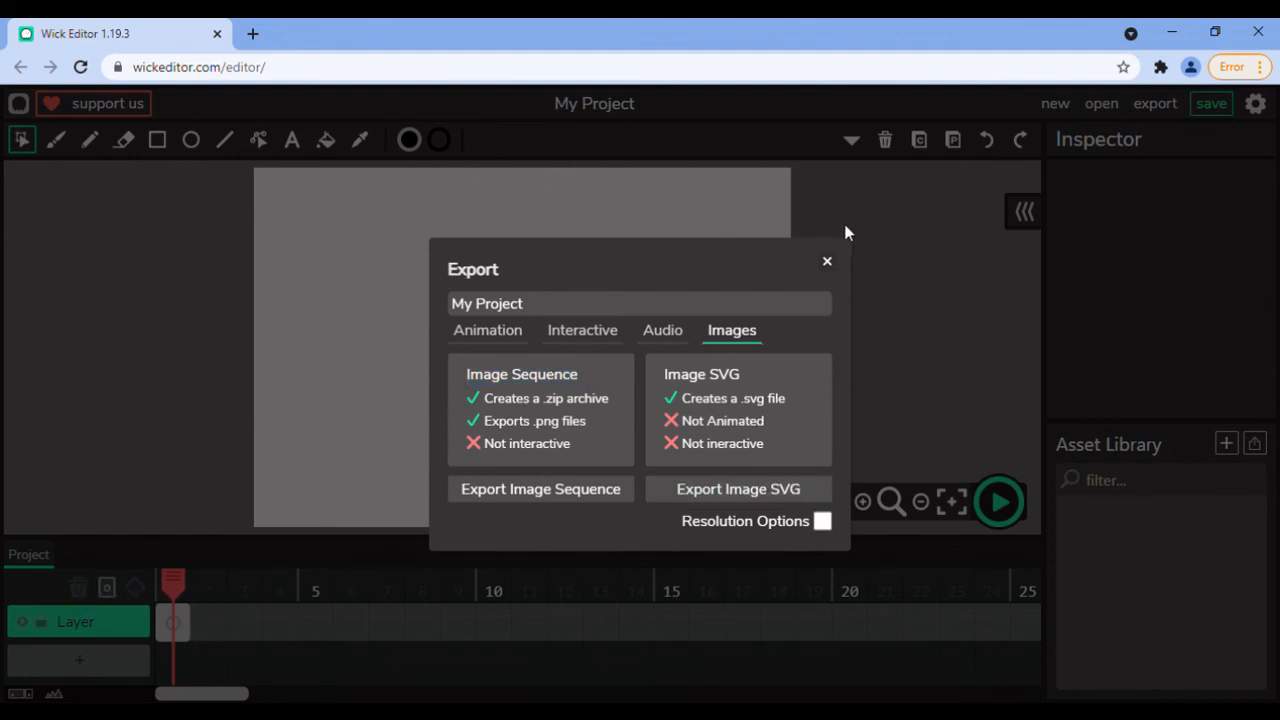
click(829, 263)
Save the project as a .wick file and dismiss the browser's download bar.
click(1211, 103)
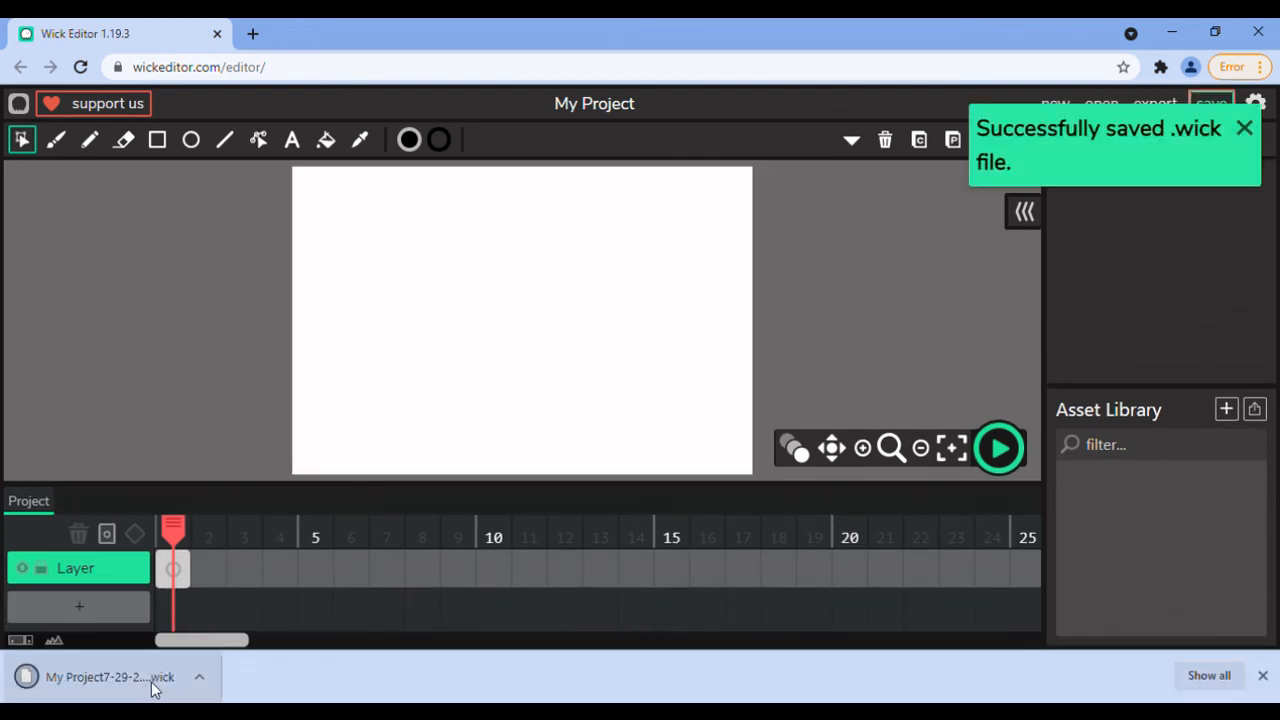
click(1263, 676)
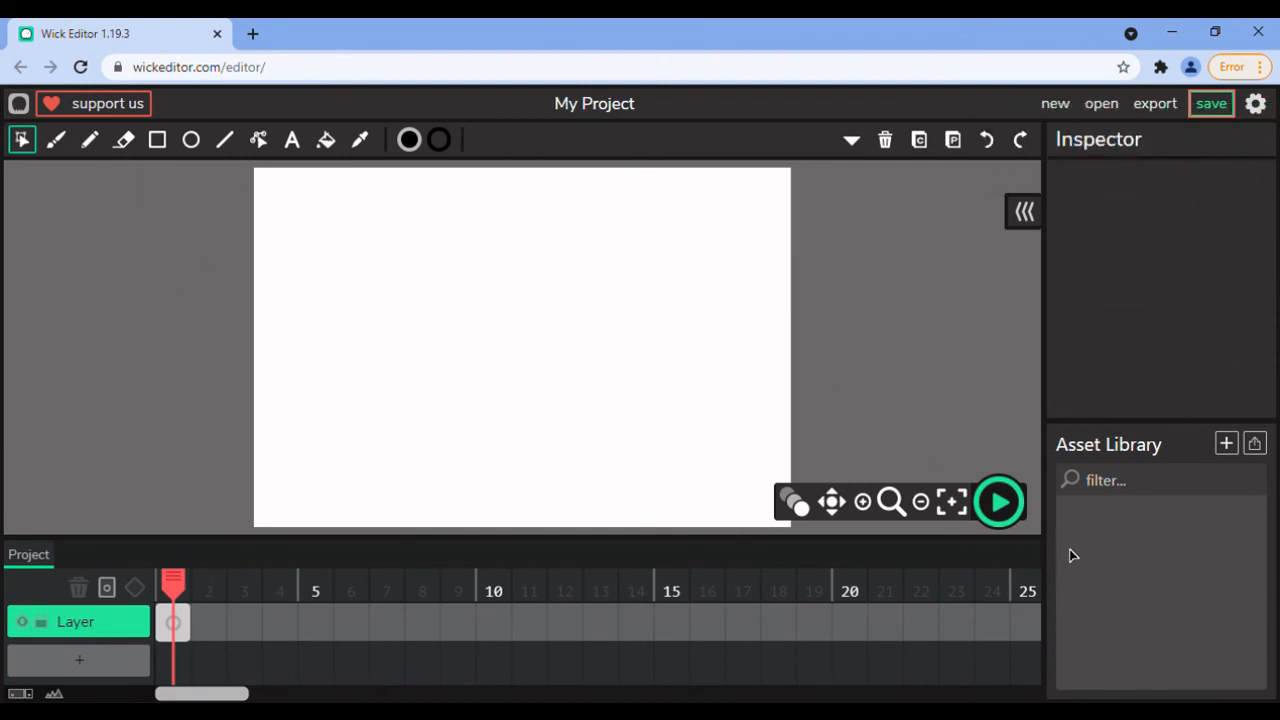
Look over the Asset Library's filter and the clips in the Builtin Library, closing it without adding any asset.
click(1123, 490)
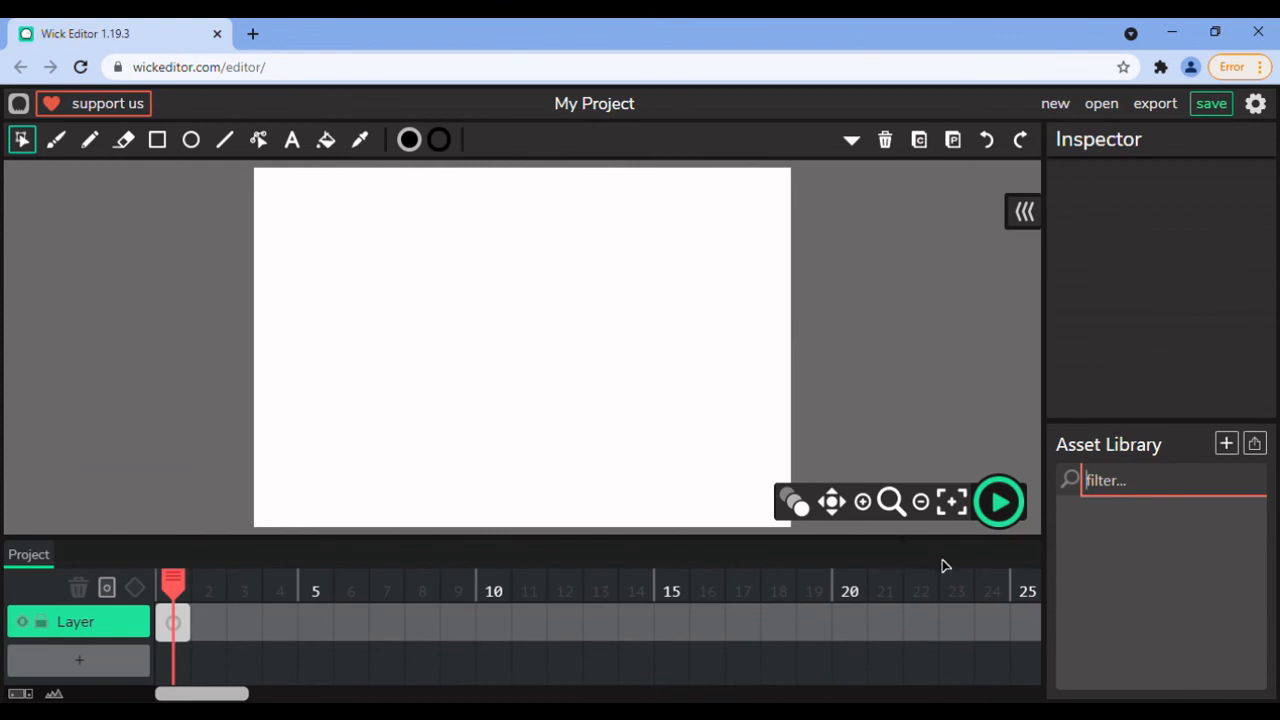
click(1227, 445)
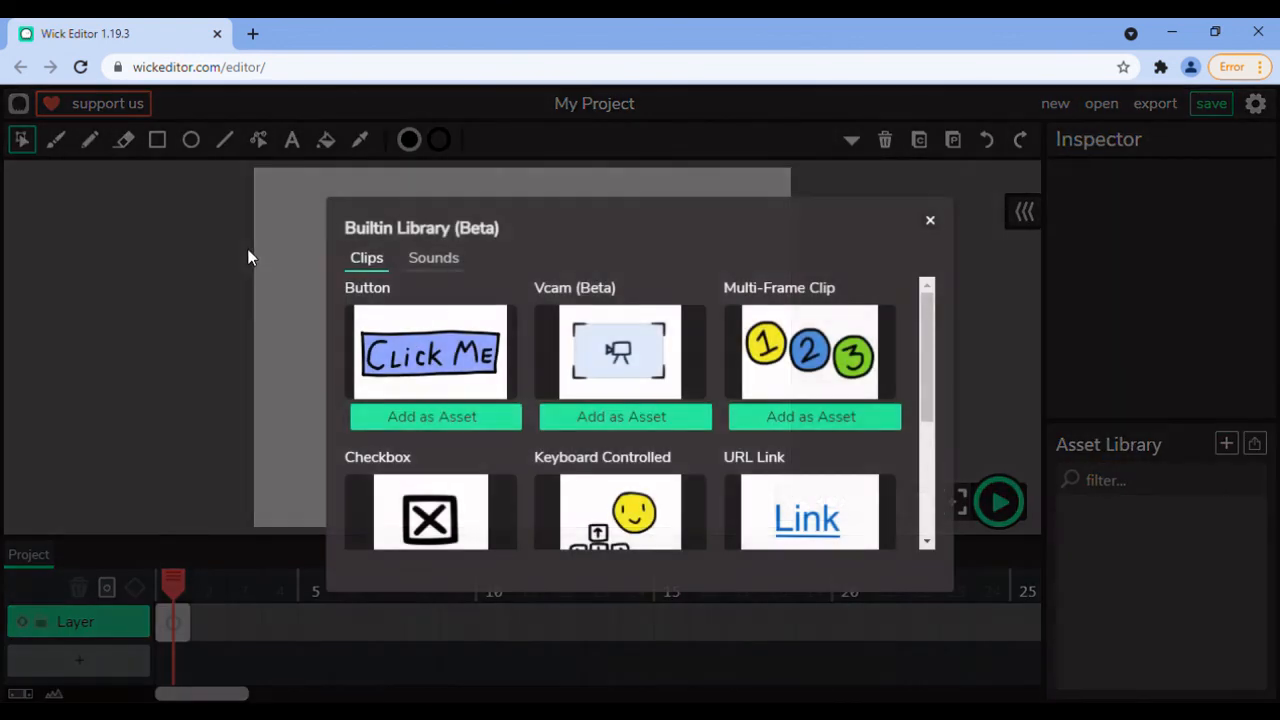
click(930, 219)
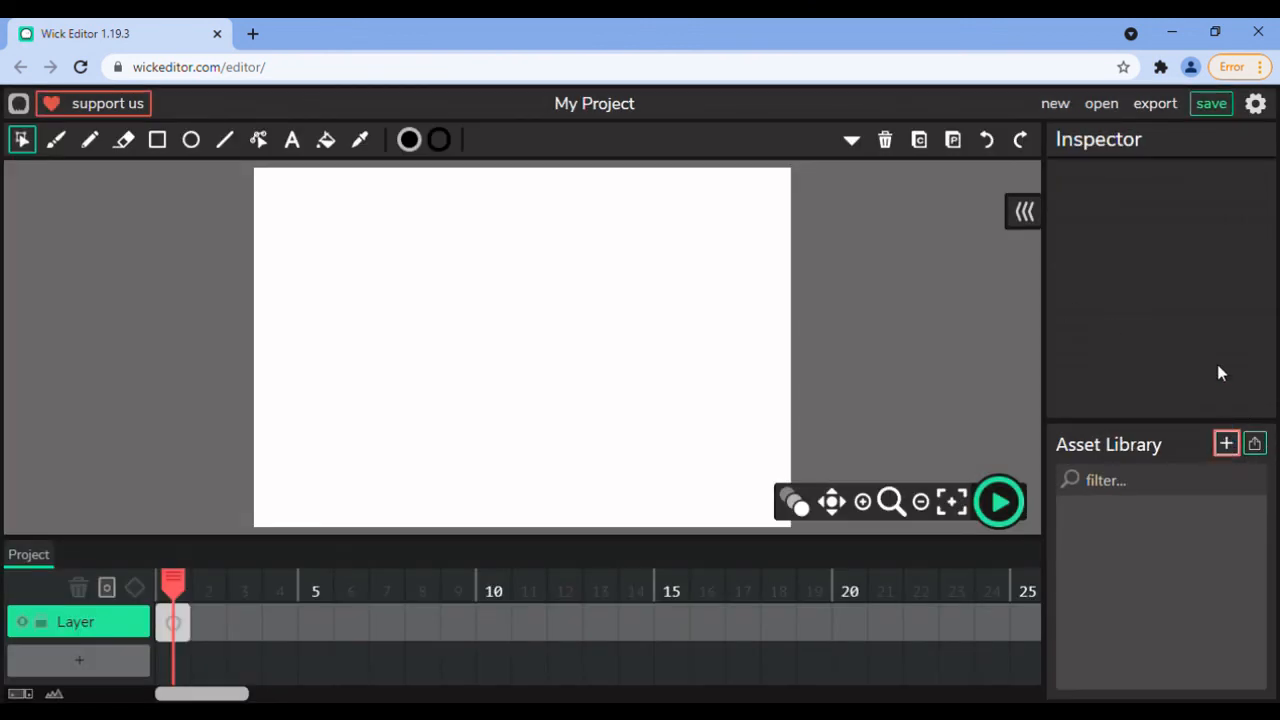